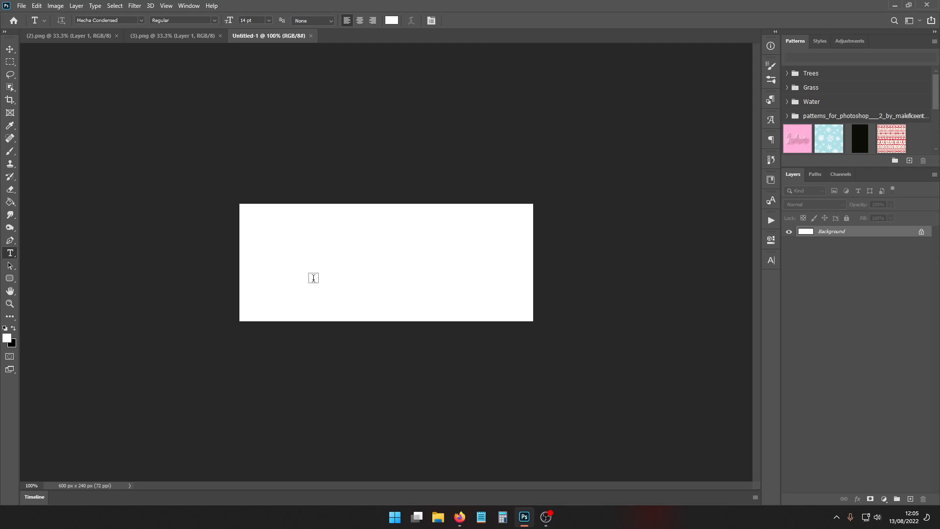
{"action": "left_click", "coordinate": [22, 5]}
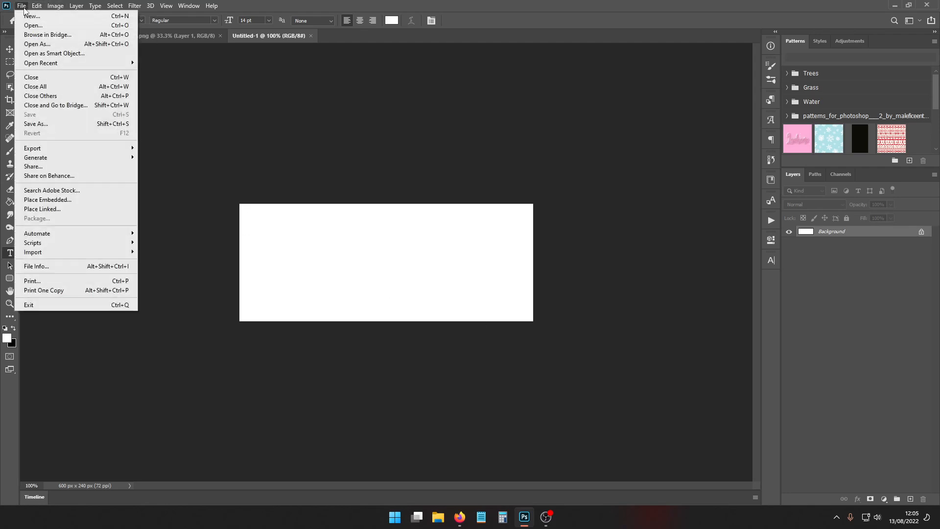
{"action": "left_click", "coordinate": [30, 15]}
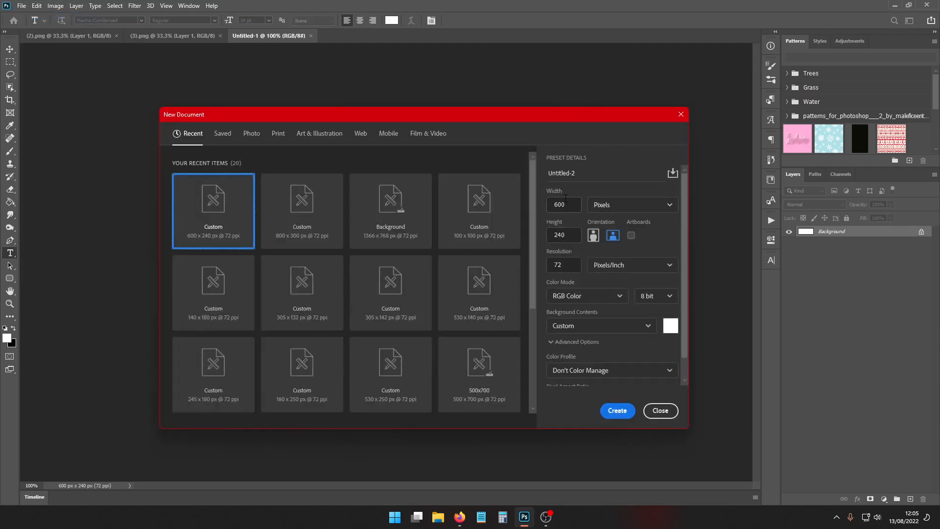
{"action": "left_click", "coordinate": [660, 410]}
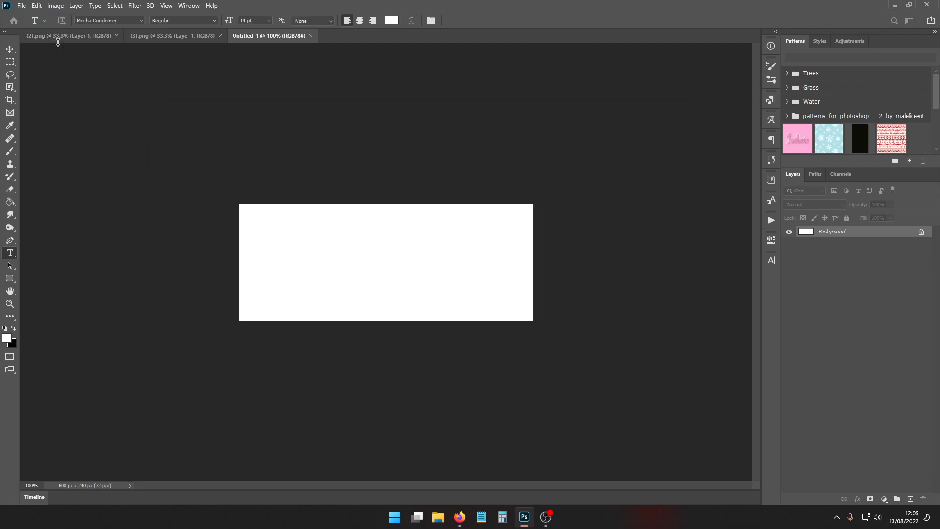
- Compare the cut-out images in (2).png and (3).png, ending on the blank Untitled-1 document
{"action": "left_click", "coordinate": [74, 36]}
{"action": "left_click", "coordinate": [172, 37]}
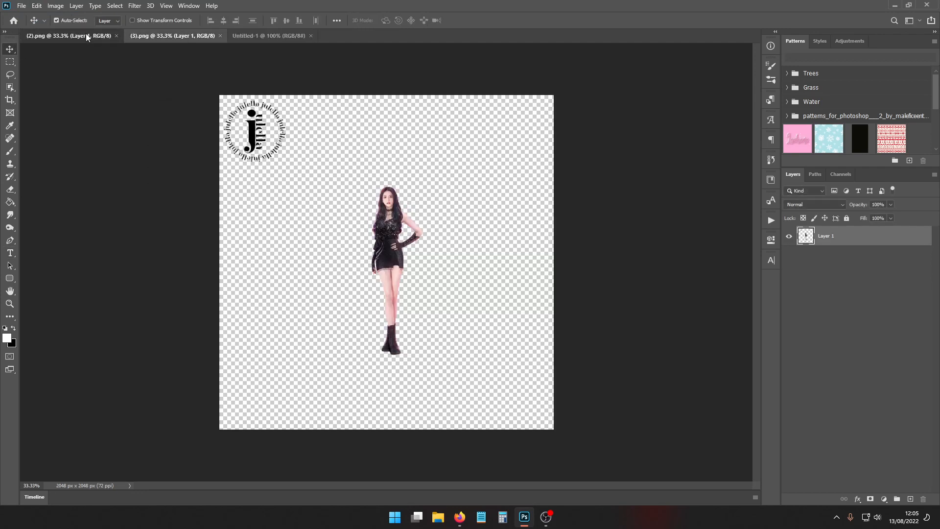
{"action": "left_click", "coordinate": [86, 35]}
{"action": "left_click", "coordinate": [162, 37]}
{"action": "left_click", "coordinate": [87, 34]}
{"action": "left_click", "coordinate": [191, 37]}
{"action": "left_click", "coordinate": [252, 37]}
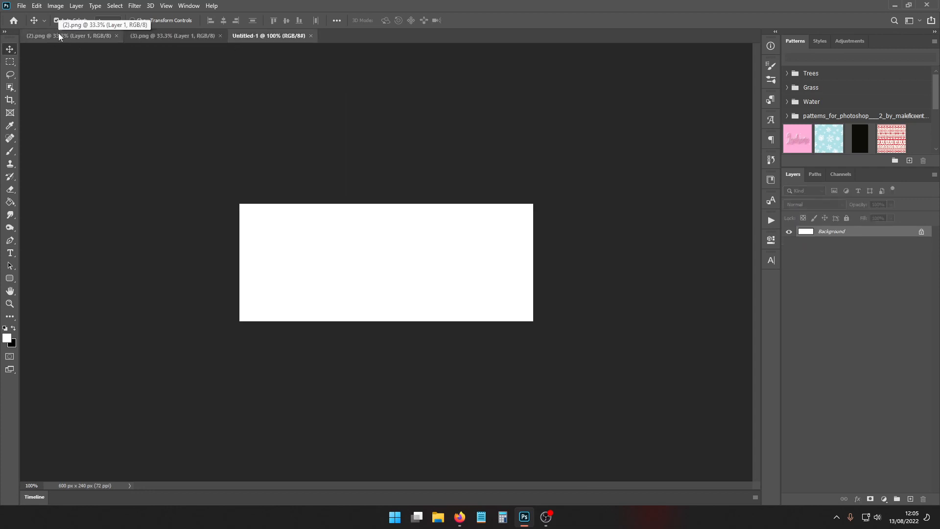
- Bring the cut-out figure from (2).png into the Untitled-1 banner and reposition it around the middle of the canvas
{"action": "left_click_drag", "start_coordinate": [58, 36], "coordinate": [107, 173]}
{"action": "left_click_drag", "start_coordinate": [238, 332], "coordinate": [470, 235]}
{"action": "key", "text": "ctrl+t"}
{"action": "left_click_drag", "start_coordinate": [464, 306], "coordinate": [387, 340]}
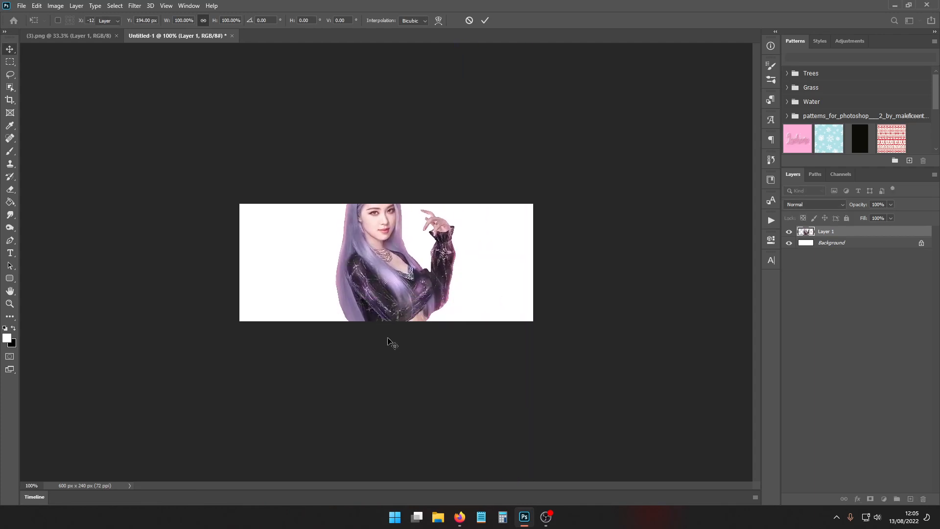
{"action": "key", "text": "Return"}
- Bring the cut-out figure from (3).png into the banner and reposition it in front of the lavender-haired figure
{"action": "left_click_drag", "start_coordinate": [73, 35], "coordinate": [185, 252]}
{"action": "left_click_drag", "start_coordinate": [235, 294], "coordinate": [465, 231]}
{"action": "key", "text": "ctrl+t"}
{"action": "left_click_drag", "start_coordinate": [463, 294], "coordinate": [379, 326]}
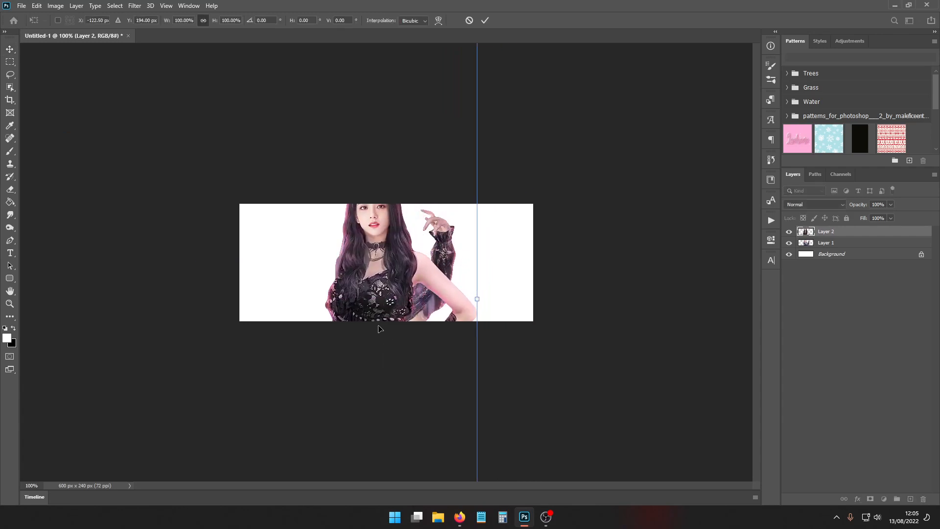
{"action": "key", "text": "Return"}
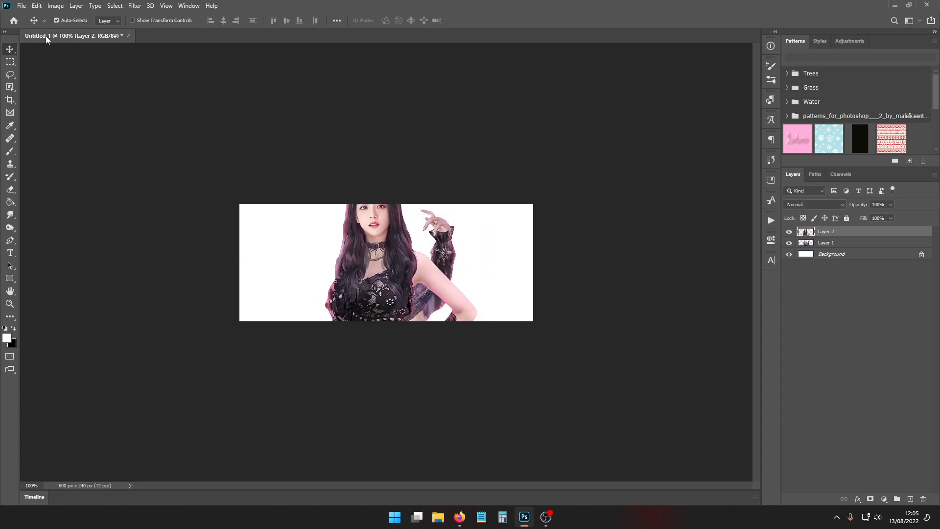
- Browse for an image to open in the folder DATA (D:) > Editing > Textures > Mine > most used > dreams
{"action": "left_click", "coordinate": [22, 5]}
{"action": "left_click", "coordinate": [39, 23]}
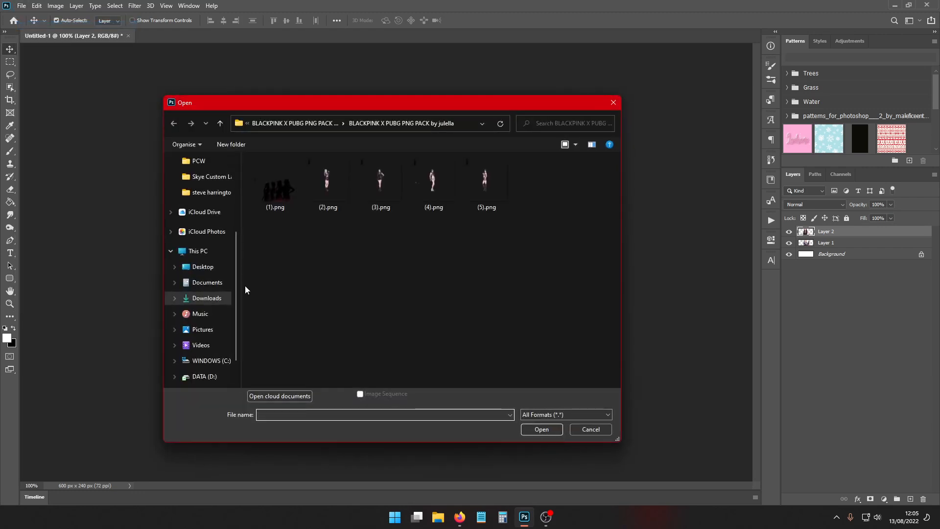
{"action": "left_click", "coordinate": [204, 344]}
{"action": "double_click", "coordinate": [286, 173]}
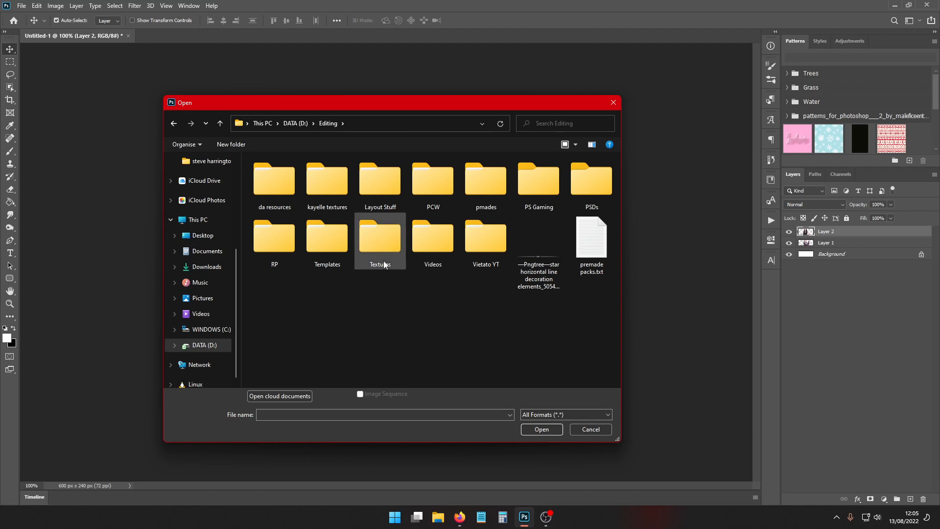
{"action": "double_click", "coordinate": [375, 242]}
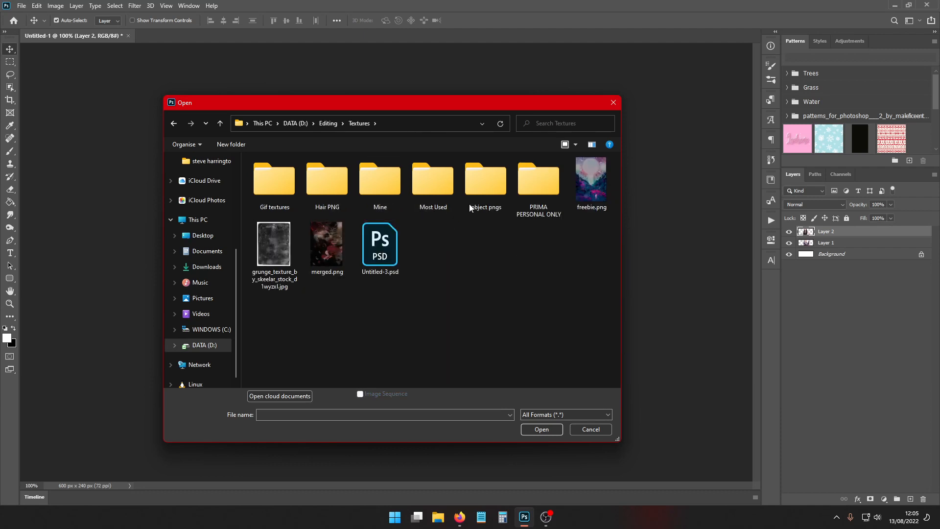
{"action": "double_click", "coordinate": [389, 192]}
{"action": "scroll", "coordinate": [313, 235], "scroll_direction": "down", "scroll_amount": 2}
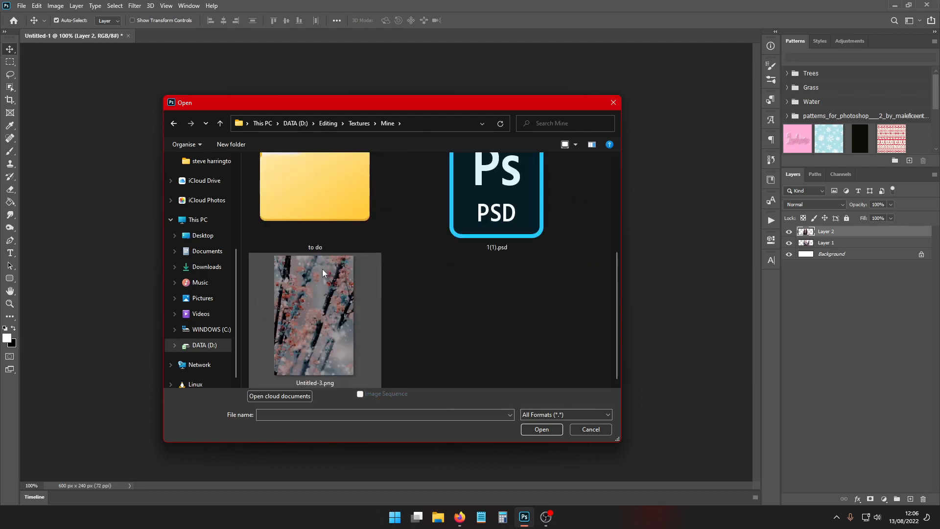
{"action": "scroll", "coordinate": [322, 269], "scroll_direction": "up", "scroll_amount": 2}
{"action": "double_click", "coordinate": [325, 207]}
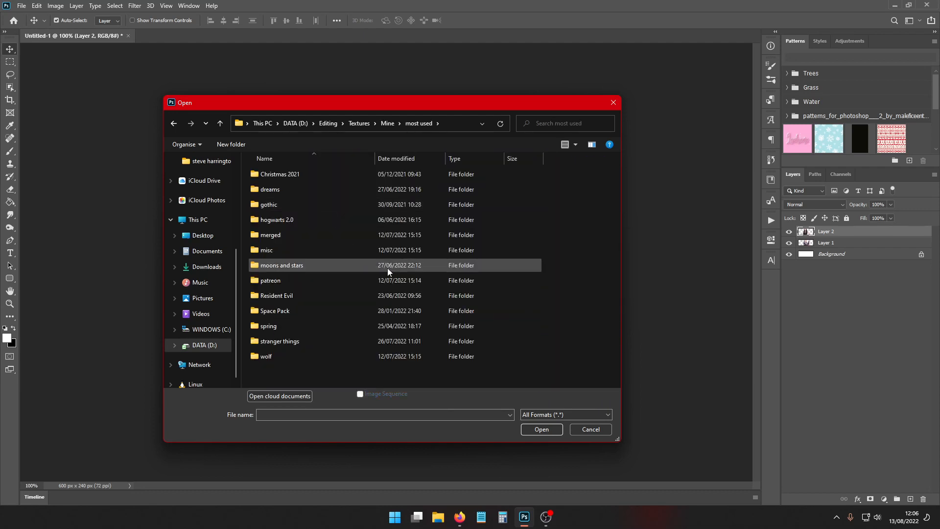
{"action": "double_click", "coordinate": [314, 190]}
- Look through the dreams textures and open dreams(7).png
{"action": "scroll", "coordinate": [417, 280], "scroll_direction": "down", "scroll_amount": 3}
{"action": "scroll", "coordinate": [415, 277], "scroll_direction": "down", "scroll_amount": 6}
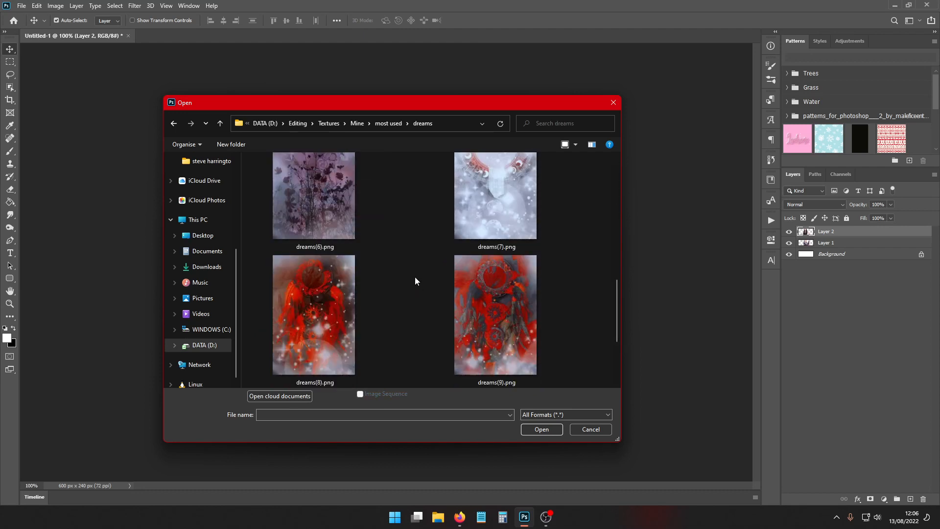
{"action": "scroll", "coordinate": [415, 277], "scroll_direction": "up", "scroll_amount": 9}
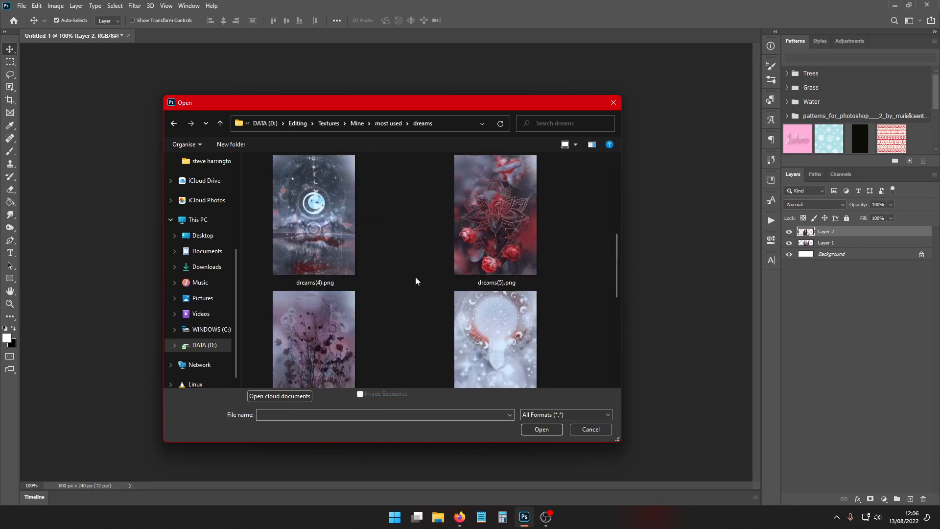
{"action": "scroll", "coordinate": [415, 278], "scroll_direction": "down", "scroll_amount": 4}
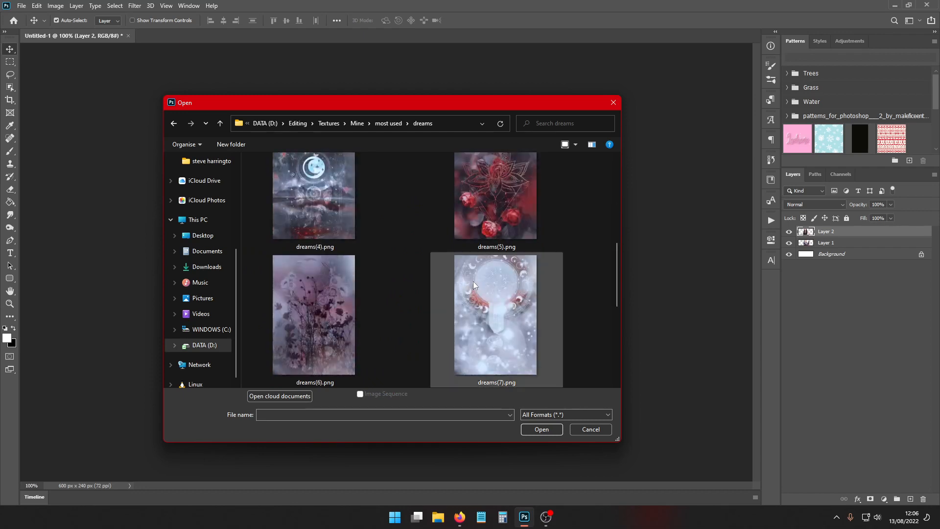
{"action": "double_click", "coordinate": [473, 281]}
- Bring the dreams(7).png texture into the banner, fit it over the canvas and move its layer beneath both figure layers
{"action": "left_click_drag", "start_coordinate": [194, 36], "coordinate": [194, 87]}
{"action": "left_click_drag", "start_coordinate": [277, 235], "coordinate": [457, 209]}
{"action": "left_click", "coordinate": [402, 87]}
{"action": "key", "text": "ctrl+t"}
{"action": "left_click_drag", "start_coordinate": [455, 290], "coordinate": [384, 294]}
{"action": "left_click_drag", "start_coordinate": [510, 291], "coordinate": [500, 267]}
{"action": "key", "text": "Return"}
{"action": "left_click_drag", "start_coordinate": [830, 233], "coordinate": [828, 260]}
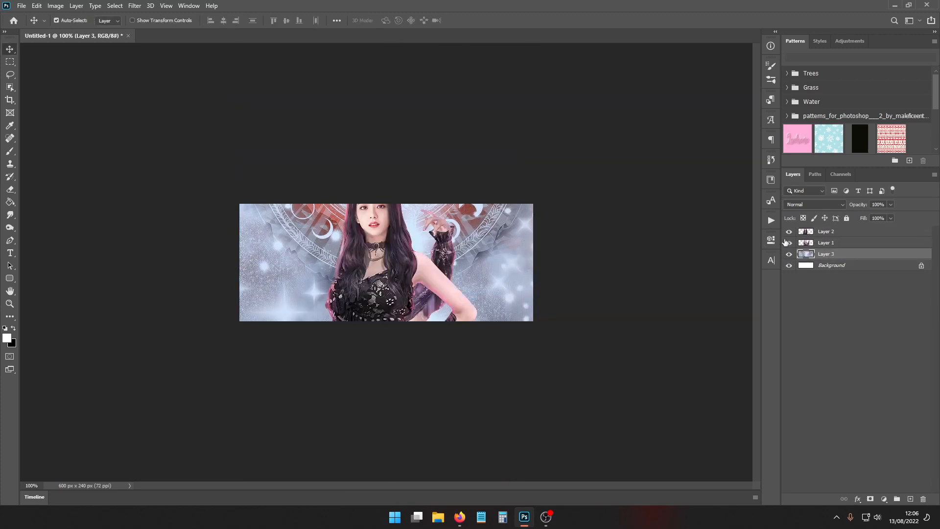
- Hide the two figure layers, Layer 1 and Layer 2
{"action": "left_click", "coordinate": [789, 245]}
{"action": "left_click", "coordinate": [789, 232]}
{"action": "left_click", "coordinate": [789, 232]}
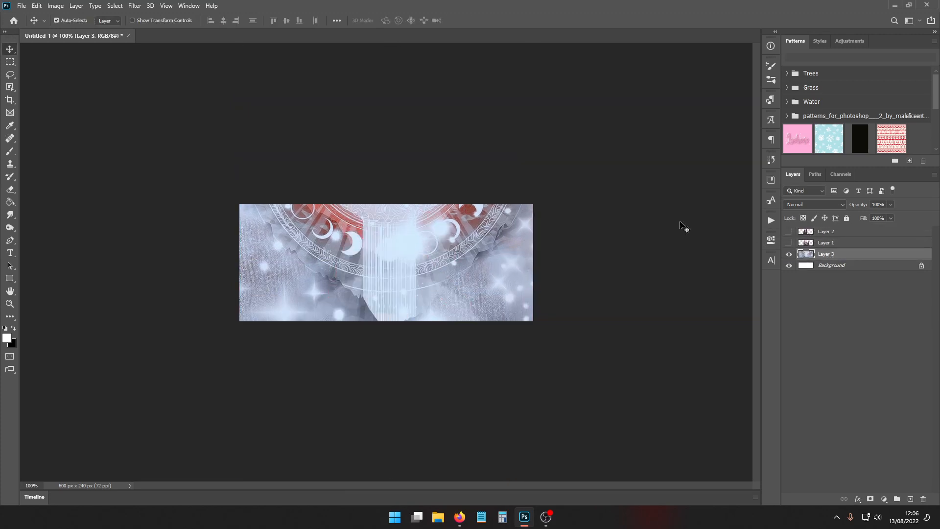
- Open the texture dreams(6).png from the dreams folder
{"action": "left_click", "coordinate": [18, 6]}
{"action": "left_click", "coordinate": [34, 28]}
{"action": "scroll", "coordinate": [412, 266], "scroll_direction": "down", "scroll_amount": 5}
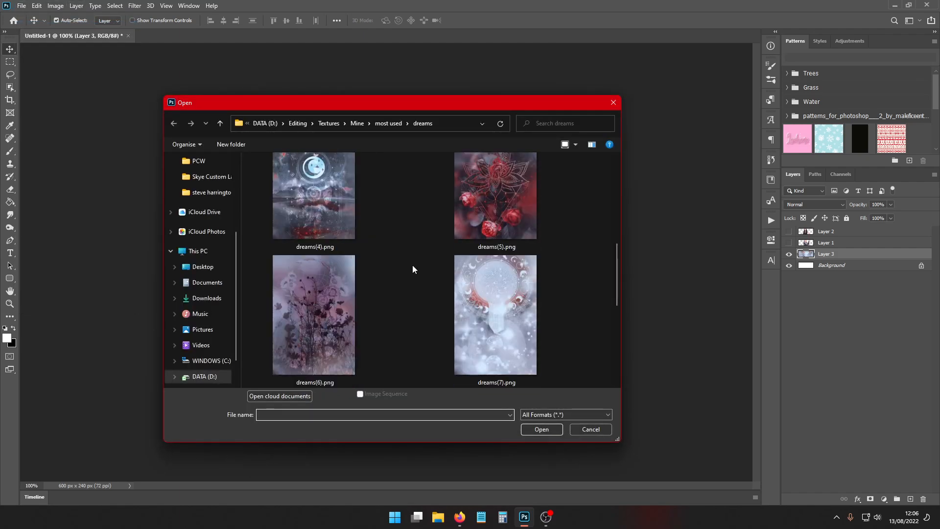
{"action": "double_click", "coordinate": [369, 254]}
- Bring the dreams(6).png flower texture into the banner above Layer 3 and transform it to cover the canvas
{"action": "left_click_drag", "start_coordinate": [215, 36], "coordinate": [180, 93]}
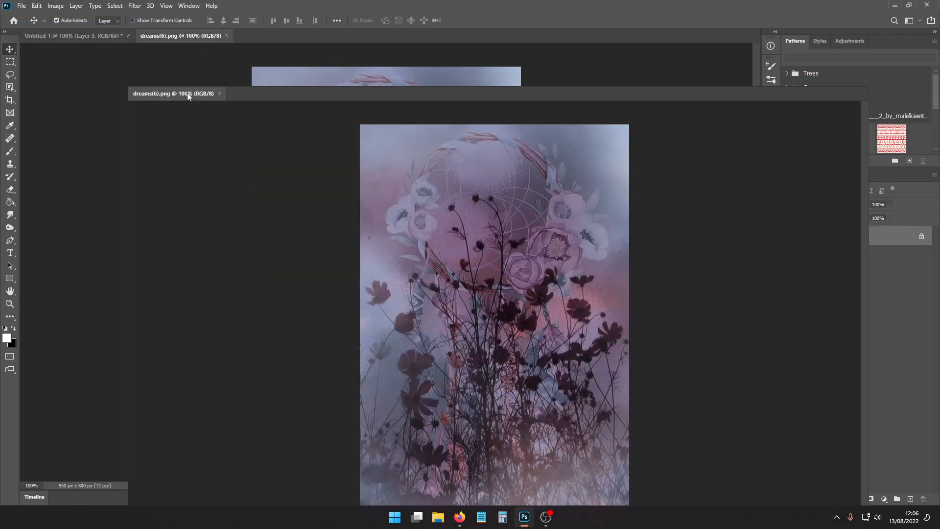
{"action": "left_click_drag", "start_coordinate": [271, 188], "coordinate": [367, 301]}
{"action": "key", "text": "ctrl+t"}
{"action": "left_click_drag", "start_coordinate": [512, 277], "coordinate": [494, 340]}
{"action": "key", "text": "Return"}
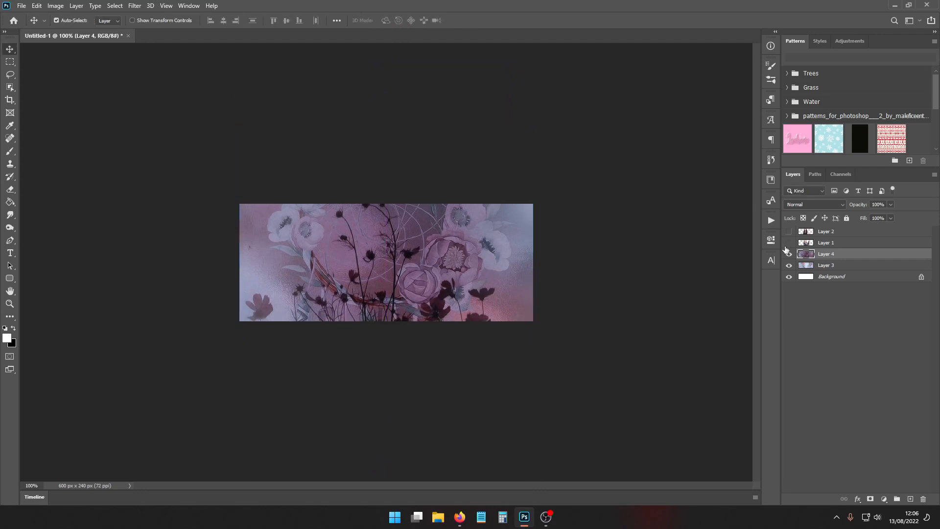
- Preview the figure layers over the flower texture, and hide them again
{"action": "left_click", "coordinate": [789, 242]}
{"action": "left_click", "coordinate": [789, 242]}
{"action": "left_click", "coordinate": [789, 232]}
{"action": "left_click", "coordinate": [789, 231]}
- Move the moon texture on Layer 3 above the flower texture and set its blend mode to Lighten
{"action": "left_click", "coordinate": [838, 267]}
{"action": "left_click_drag", "start_coordinate": [839, 267], "coordinate": [833, 249]}
{"action": "left_click", "coordinate": [814, 204]}
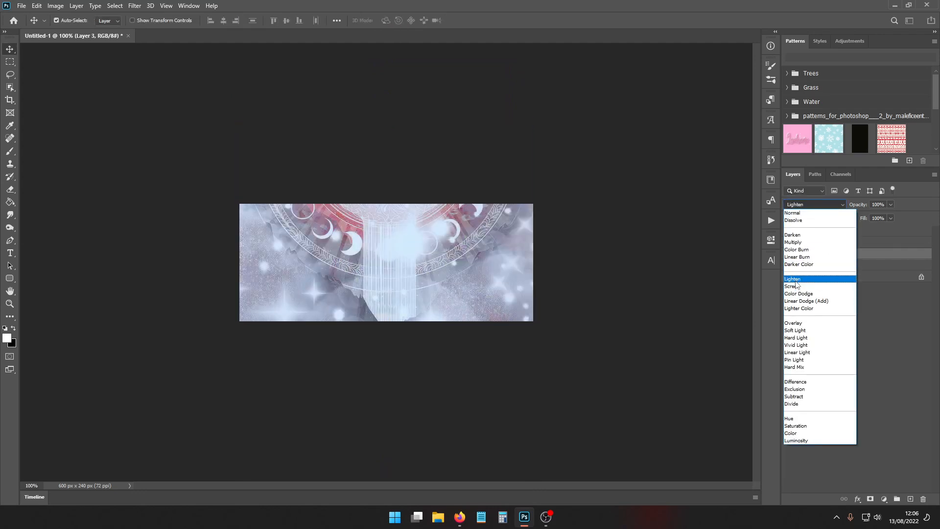
{"action": "left_click", "coordinate": [793, 278]}
{"action": "left_click_drag", "start_coordinate": [821, 254], "coordinate": [817, 252]}
- Make both figure layers, Layer 1 and Layer 2, visible again
{"action": "left_click", "coordinate": [789, 243]}
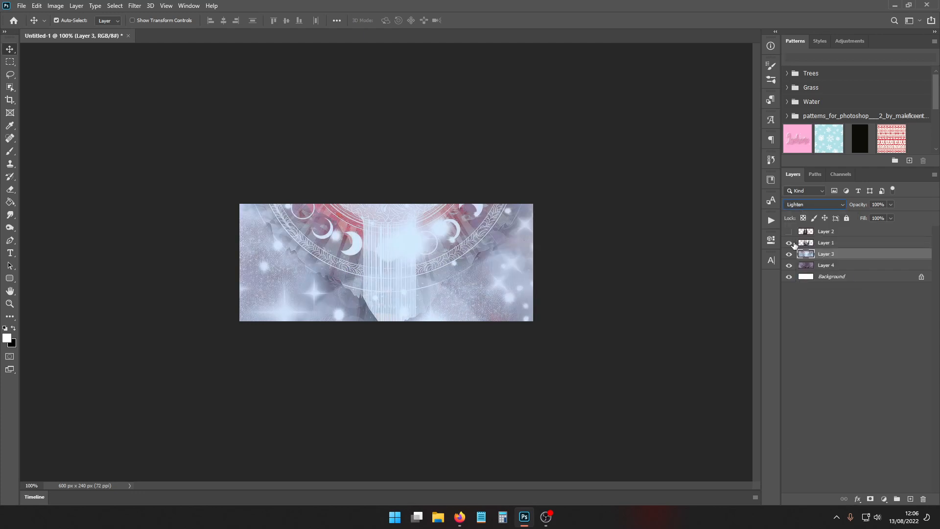
{"action": "left_click", "coordinate": [789, 232]}
{"action": "left_click", "coordinate": [818, 245]}
- Try the moon texture on Layer 3 at 47% opacity, and delete that layer
{"action": "left_click", "coordinate": [838, 254]}
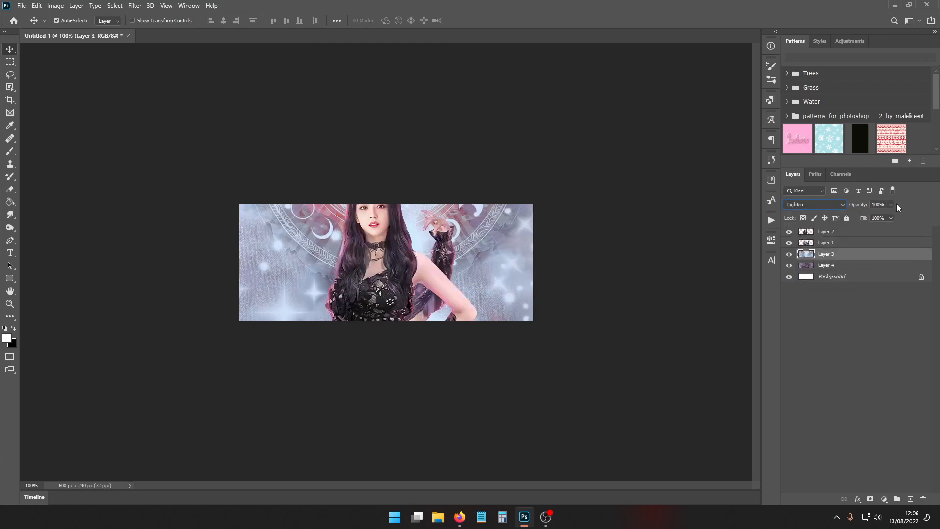
{"action": "left_click_drag", "start_coordinate": [888, 215], "coordinate": [868, 216]}
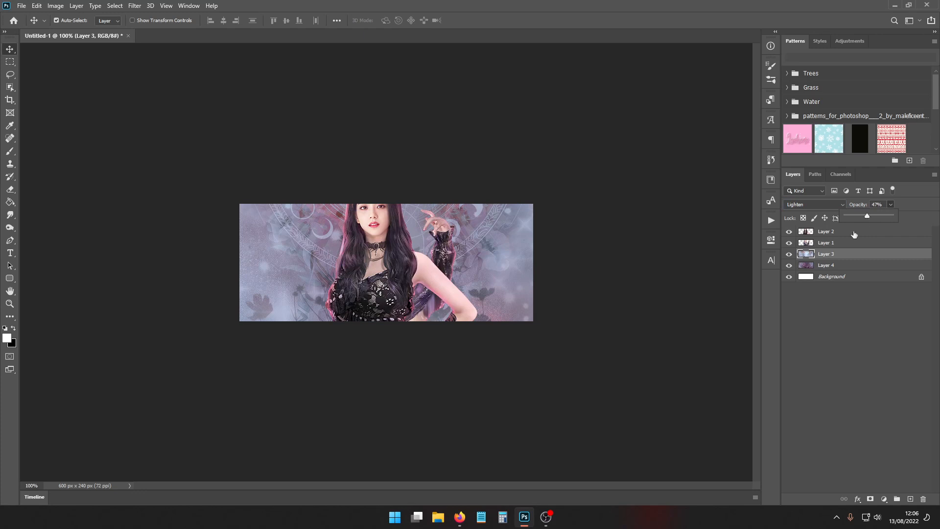
{"action": "left_click", "coordinate": [789, 254]}
{"action": "key", "text": "Delete"}
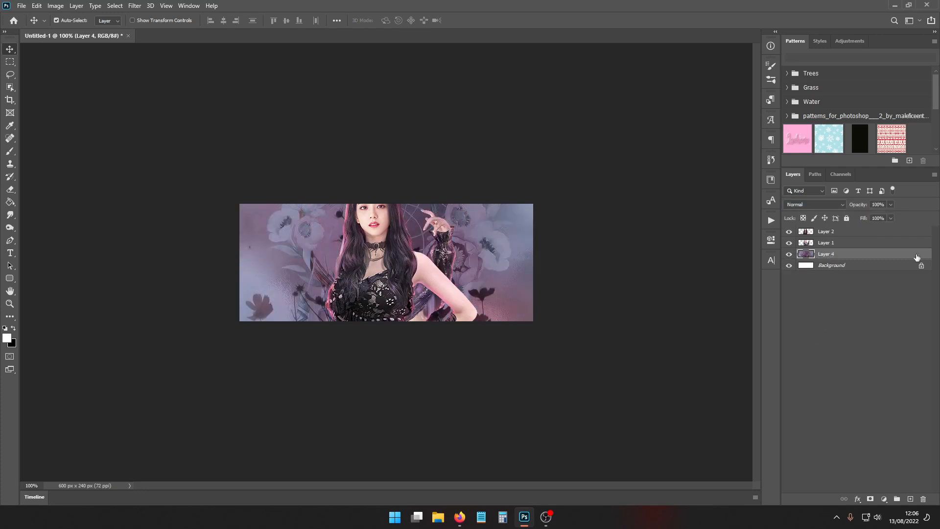
- Run the topaz action from the sharpen + topaz + sharpen set on Layer 1 and on Layer 2
{"action": "left_click", "coordinate": [826, 243]}
{"action": "left_click", "coordinate": [771, 220]}
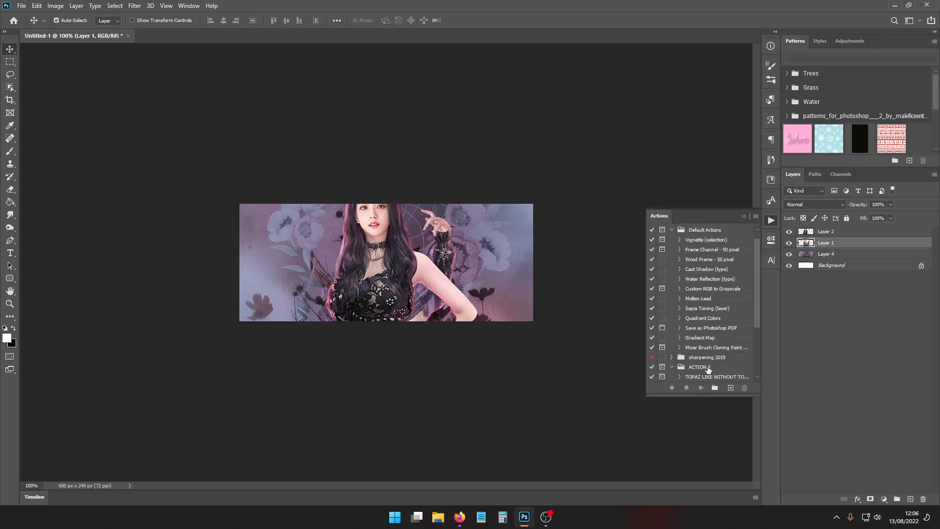
{"action": "scroll", "coordinate": [703, 338], "scroll_direction": "down", "scroll_amount": 2}
{"action": "left_click", "coordinate": [691, 318]}
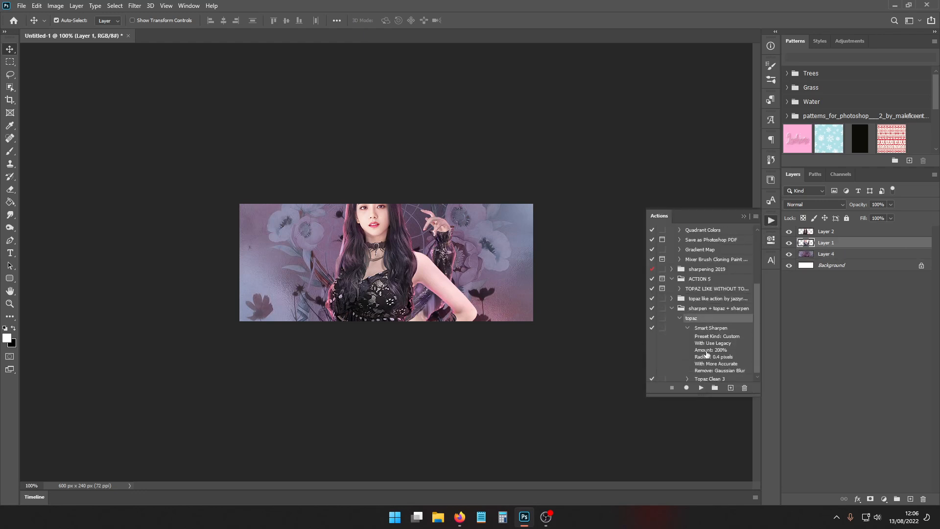
{"action": "left_click", "coordinate": [702, 387]}
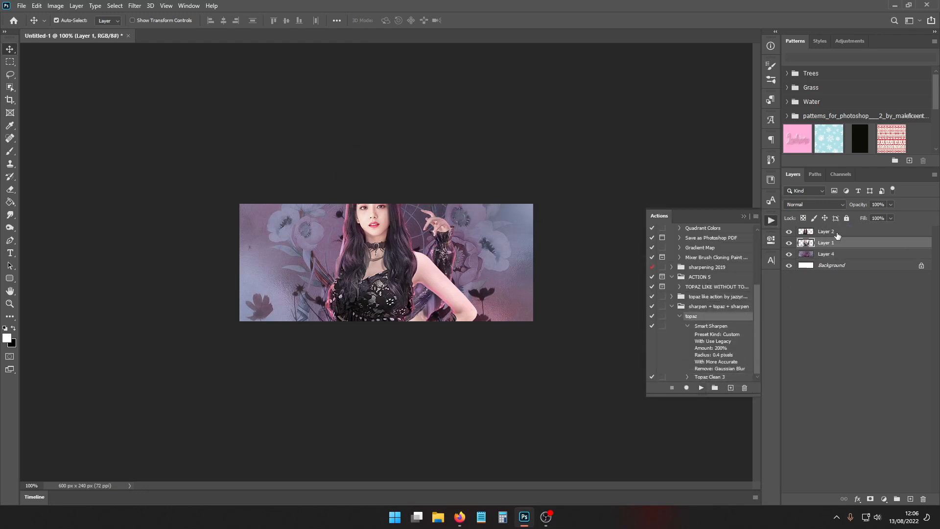
{"action": "left_click", "coordinate": [839, 232]}
{"action": "left_click", "coordinate": [702, 387]}
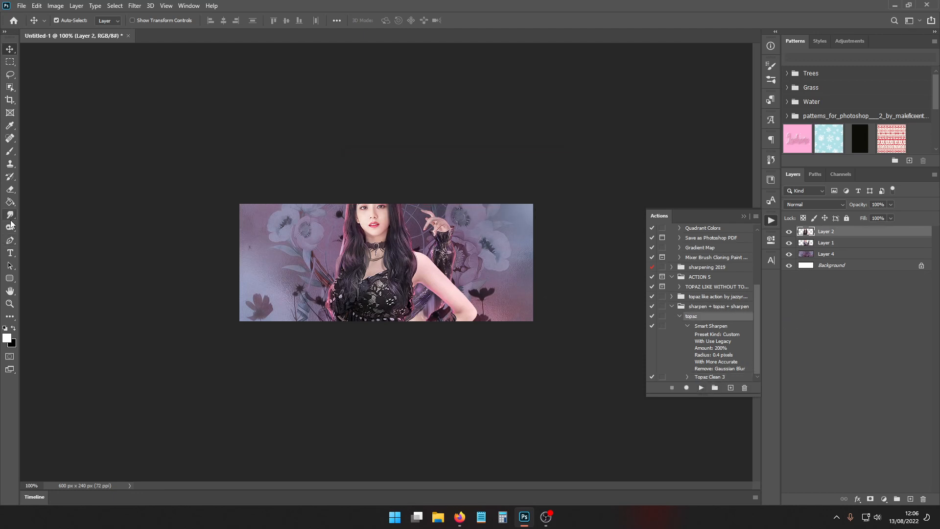
- Start a text layer on the left part of the banner in the Boling Demo font with Windows LCD anti-aliasing
{"action": "left_click", "coordinate": [10, 252]}
{"action": "left_click", "coordinate": [277, 244]}
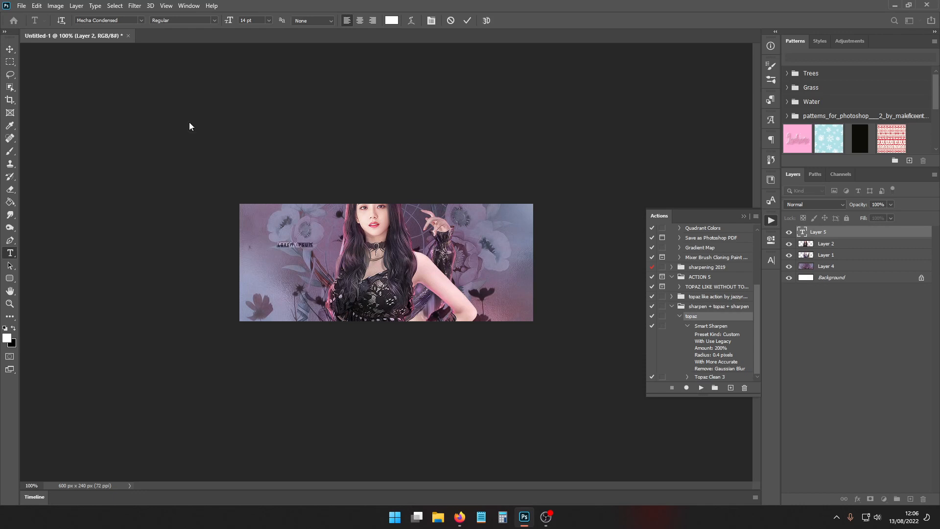
{"action": "left_click", "coordinate": [141, 20]}
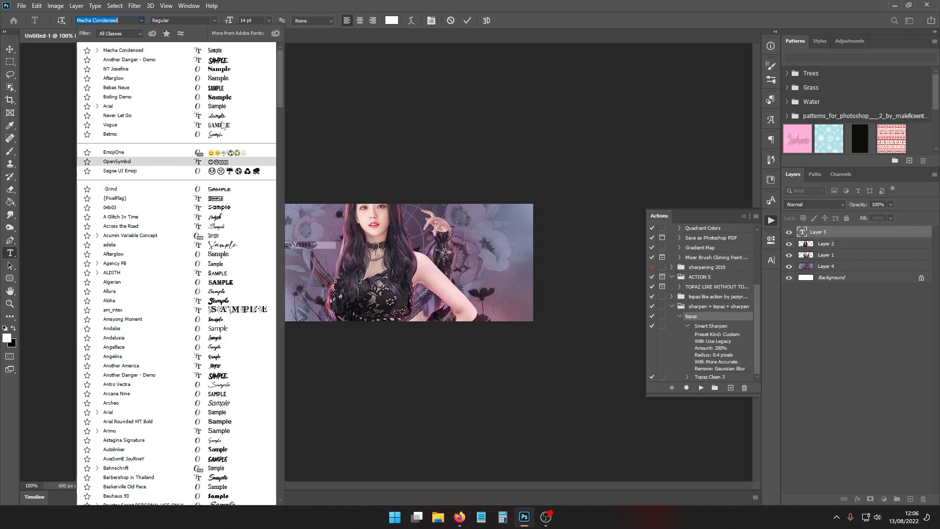
{"action": "left_click", "coordinate": [227, 97]}
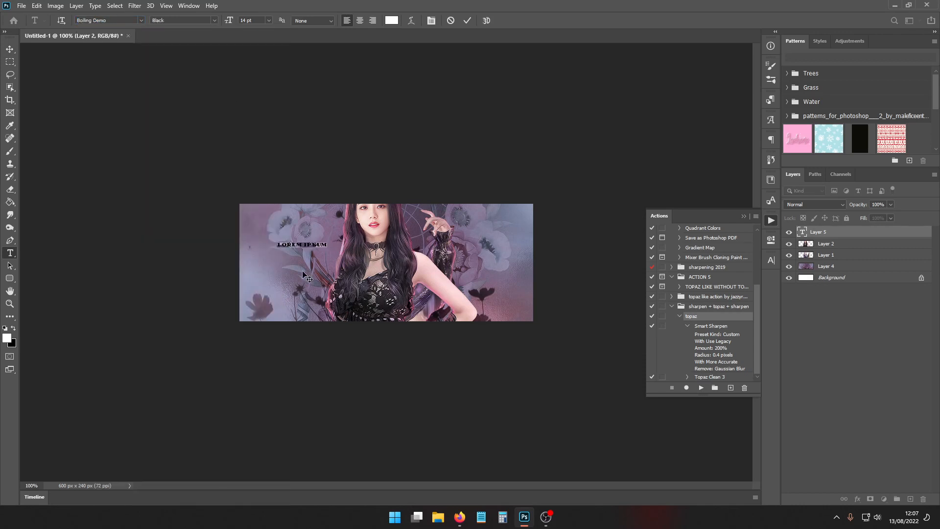
{"action": "left_click", "coordinate": [313, 21]}
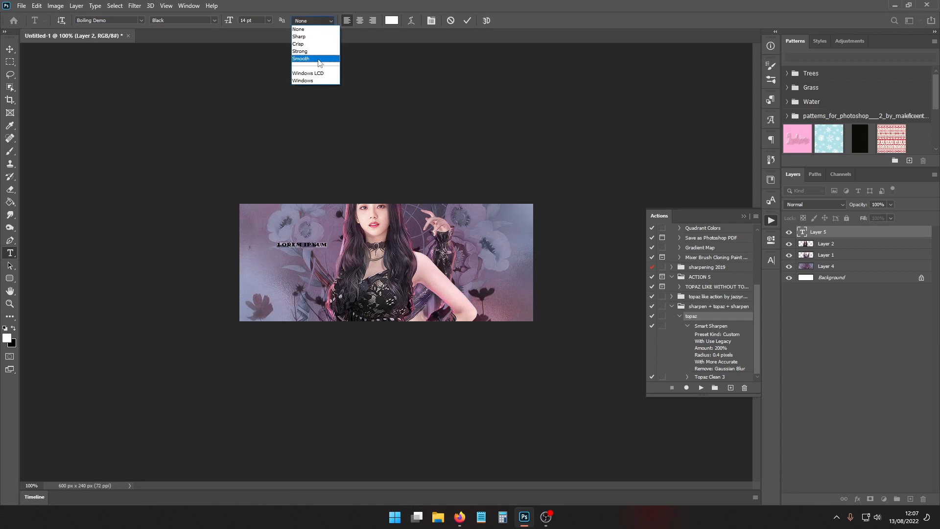
{"action": "left_click", "coordinate": [311, 73]}
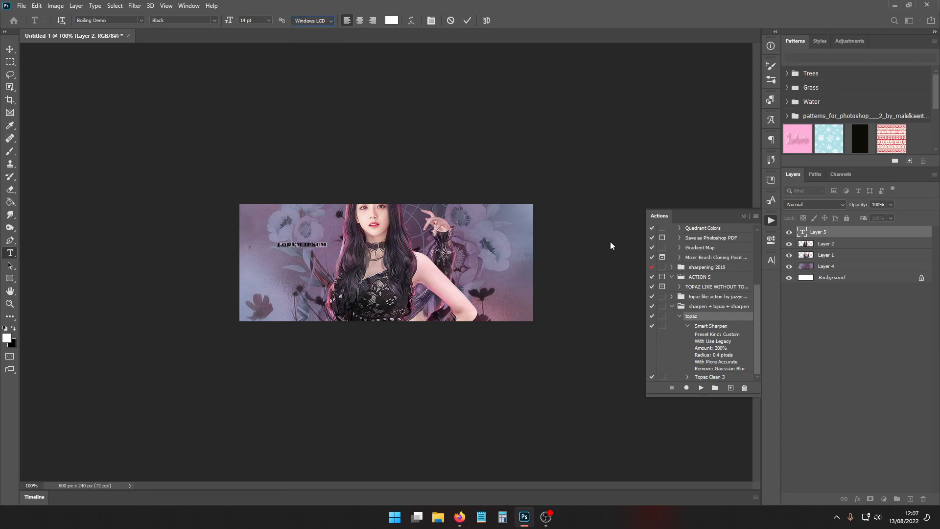
- Set the new text's tracking to 0 and turn off all caps
{"action": "left_click", "coordinate": [771, 263]}
{"action": "left_click", "coordinate": [754, 296]}
{"action": "left_click", "coordinate": [736, 355]}
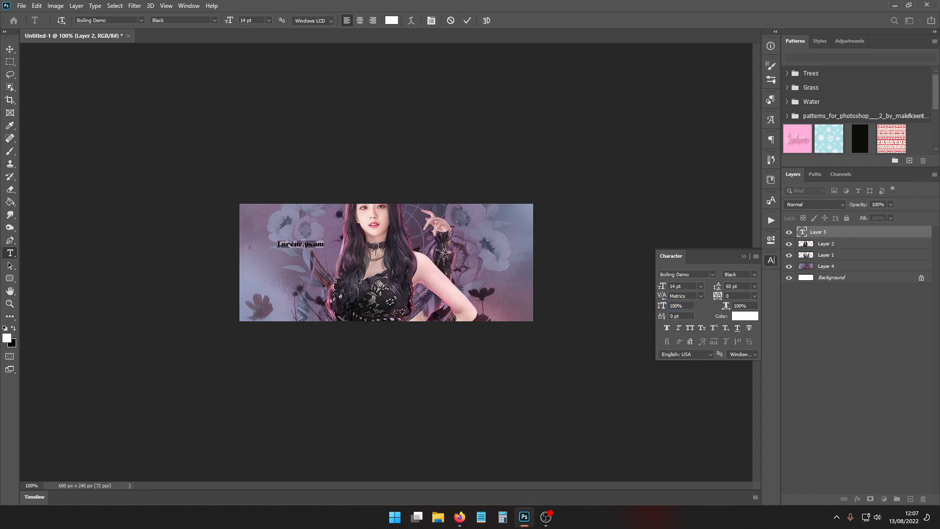
- Enter xxblackstars as the title text and commit the text layer
{"action": "key", "text": "ctrl+h"}
{"action": "type", "text": "w"}
{"action": "type", "text": "xblackstars"}
{"action": "left_click", "coordinate": [840, 235]}
- Scale the xxblackstars title to about 88 pt so it spans the banner's width, and place it in the upper half
{"action": "key", "text": "ctrl+t"}
{"action": "left_click_drag", "start_coordinate": [324, 249], "coordinate": [544, 331]}
{"action": "left_click_drag", "start_coordinate": [419, 271], "coordinate": [391, 267]}
{"action": "left_click_drag", "start_coordinate": [237, 243], "coordinate": [248, 243]}
{"action": "left_click_drag", "start_coordinate": [476, 260], "coordinate": [470, 256]}
{"action": "key", "text": "Return"}
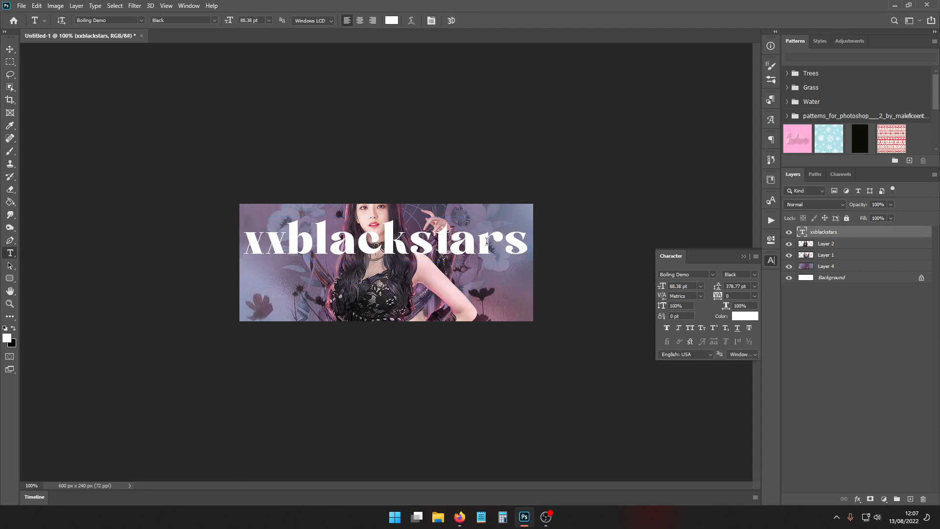
- Add a second line repeating xxblackstars below the first line of the title
{"action": "double_click", "coordinate": [502, 242]}
{"action": "left_click", "coordinate": [528, 240]}
{"action": "key", "text": "Return"}
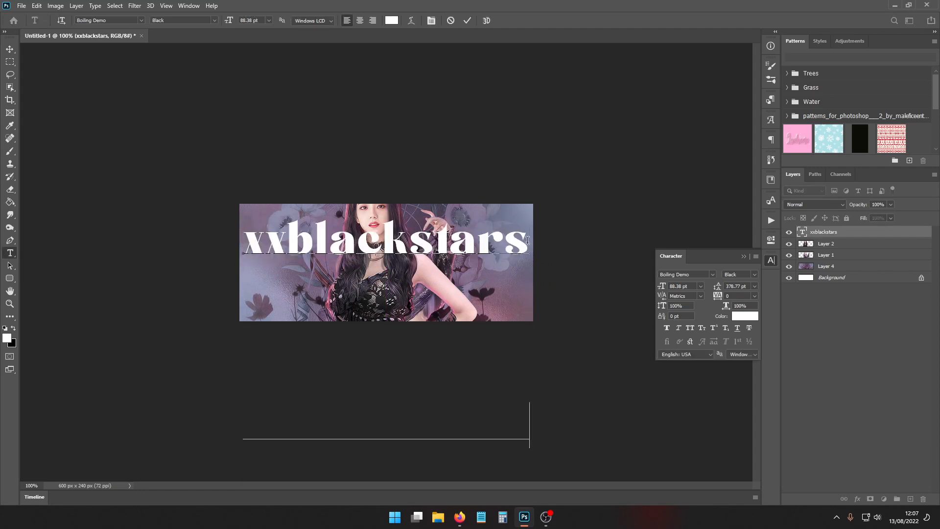
- Try leading values of 24, 48 and 60 pt on both title lines, apply all caps, and set the leading to 72 pt
{"action": "key", "text": "ctrl+a"}
{"action": "left_click", "coordinate": [755, 287]}
{"action": "left_click", "coordinate": [741, 373]}
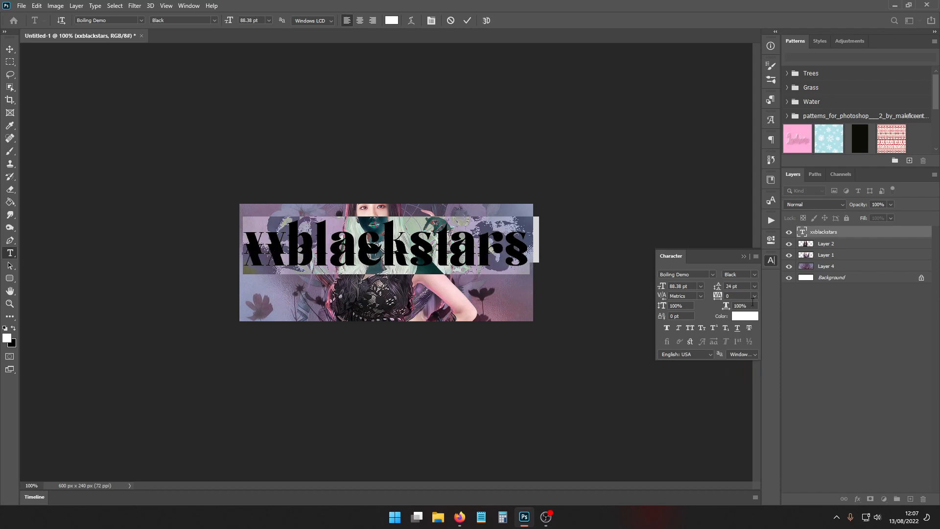
{"action": "left_click", "coordinate": [755, 286]}
{"action": "left_click", "coordinate": [744, 395]}
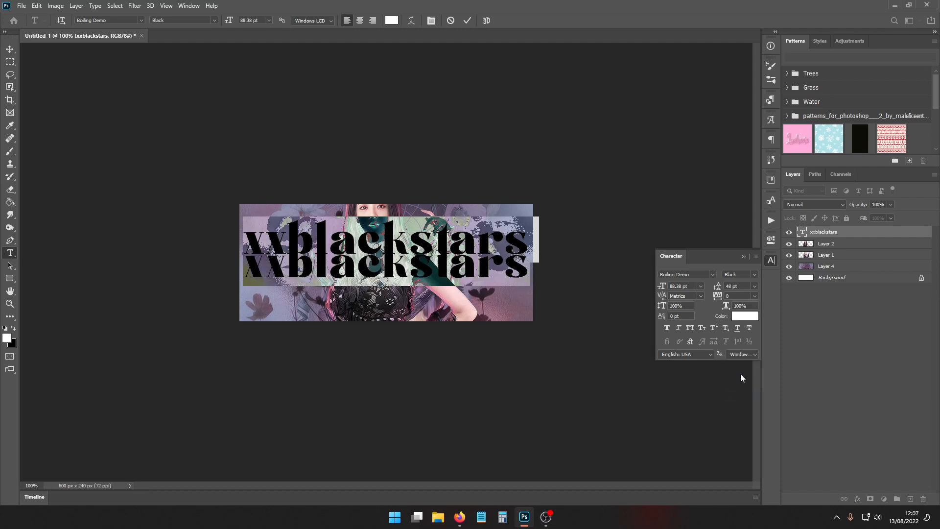
{"action": "left_click", "coordinate": [754, 287]}
{"action": "left_click", "coordinate": [742, 403]}
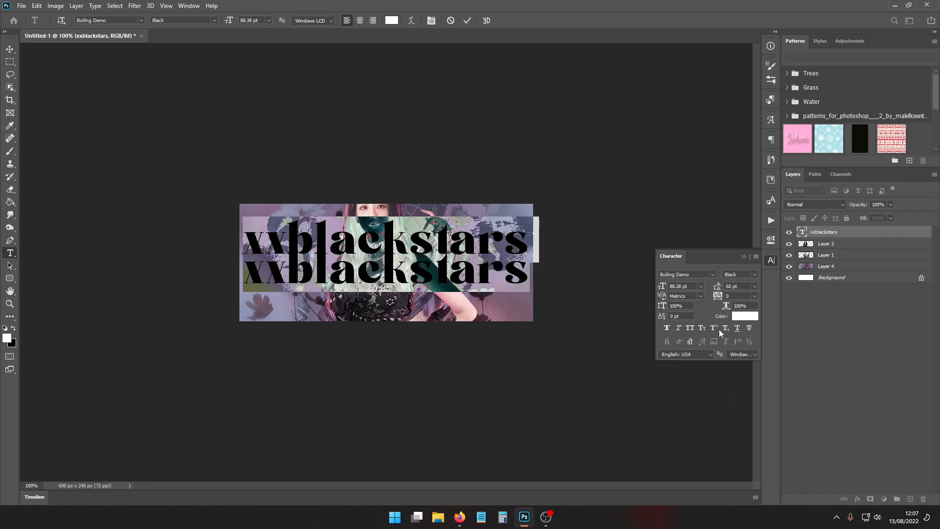
{"action": "left_click", "coordinate": [691, 328]}
{"action": "left_click", "coordinate": [754, 286]}
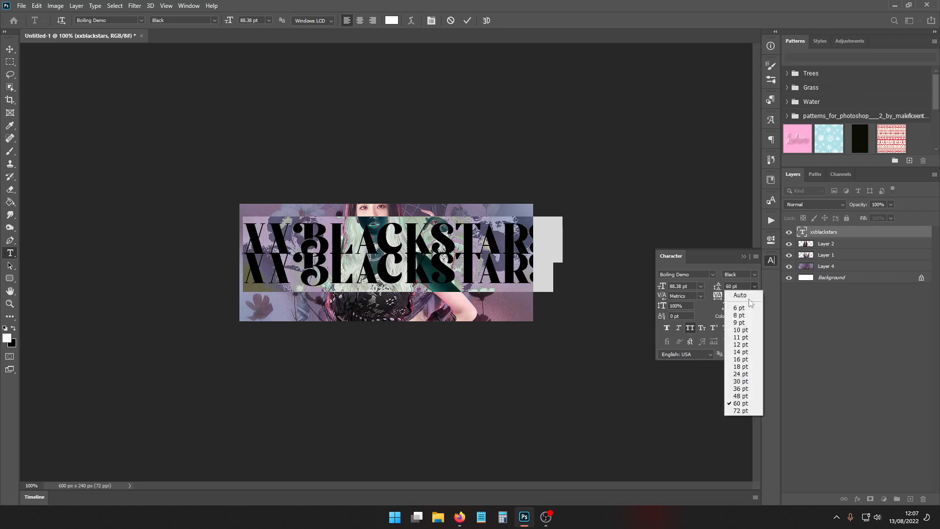
{"action": "left_click", "coordinate": [742, 411]}
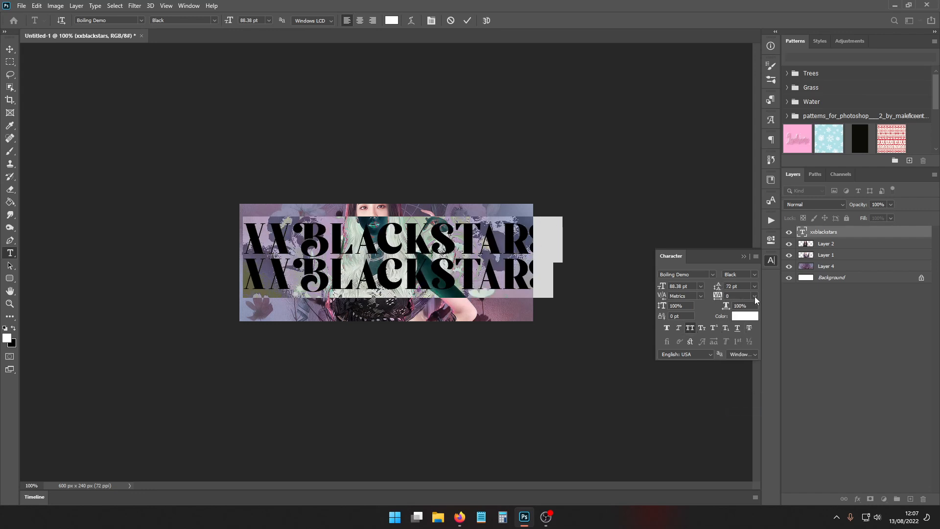
- Set the tracking of both title lines to -25 and their font size to 72 pt
{"action": "left_click", "coordinate": [754, 296]}
{"action": "left_click", "coordinate": [748, 328]}
{"action": "left_click", "coordinate": [701, 286]}
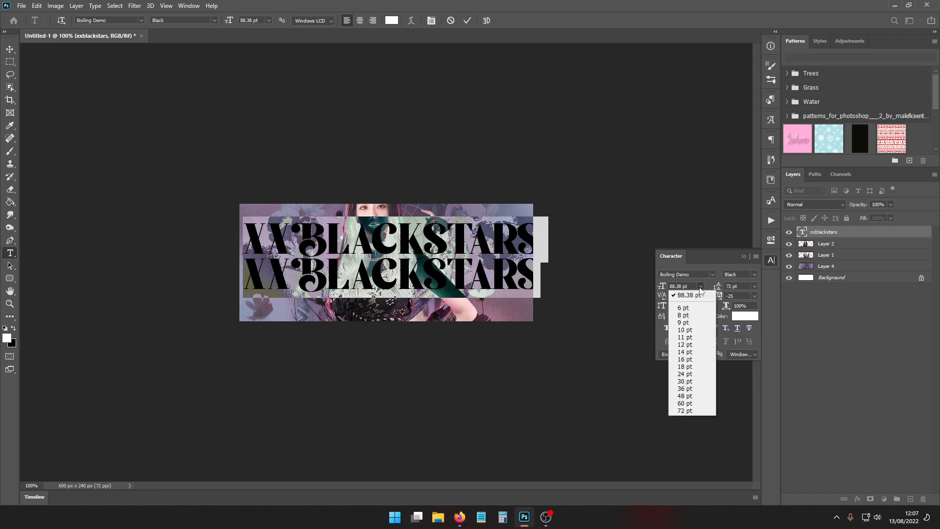
{"action": "left_click", "coordinate": [680, 286]}
{"action": "left_click", "coordinate": [701, 286]}
{"action": "left_click", "coordinate": [701, 409]}
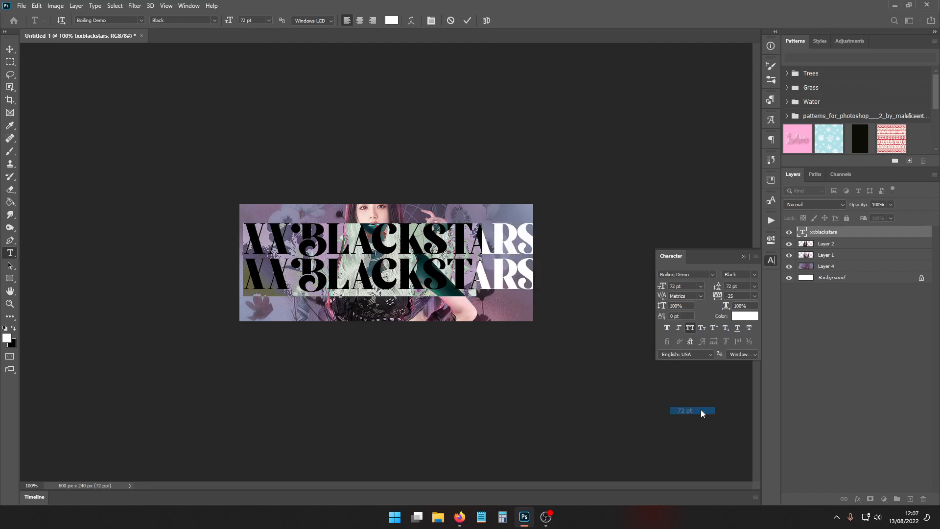
- Scale the two-line title proportionally to about 122% so it spans nearly the full banner width
{"action": "left_click", "coordinate": [831, 232]}
{"action": "key", "text": "ctrl+t"}
{"action": "left_click_drag", "start_coordinate": [478, 261], "coordinate": [529, 263]}
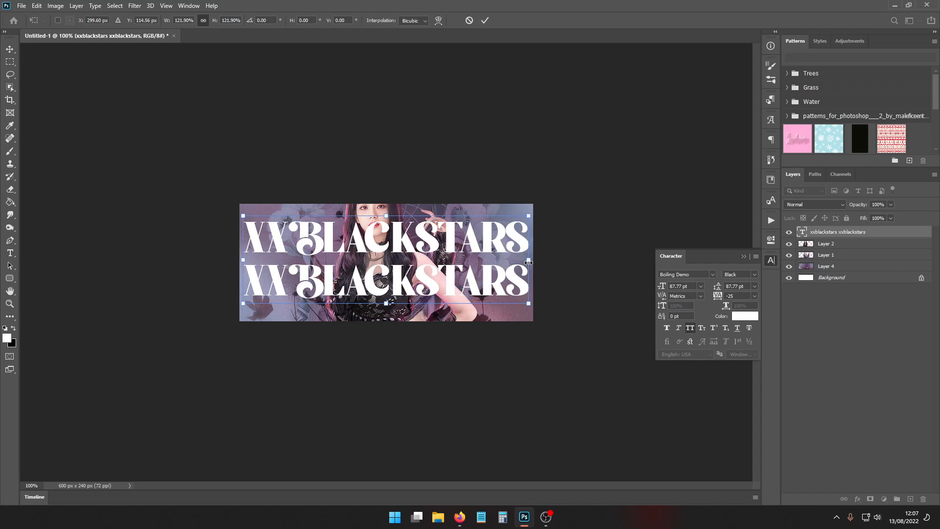
{"action": "key", "text": "Return"}
- Set the title's leading to 72 pt and move the text slightly down to centre it vertically on the banner
{"action": "left_click", "coordinate": [754, 288]}
{"action": "left_click", "coordinate": [737, 414]}
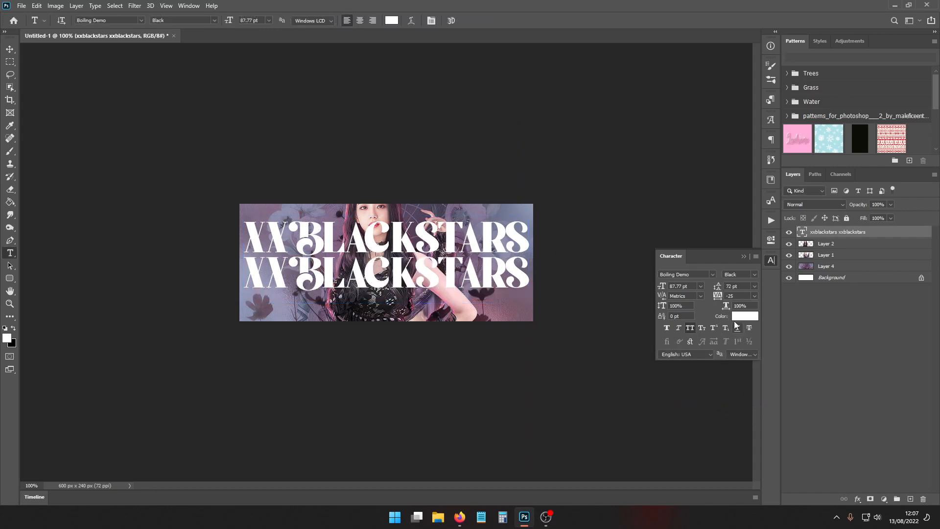
{"action": "key", "text": "ctrl+t"}
{"action": "left_click_drag", "start_coordinate": [394, 249], "coordinate": [394, 254]}
{"action": "key", "text": "Return"}
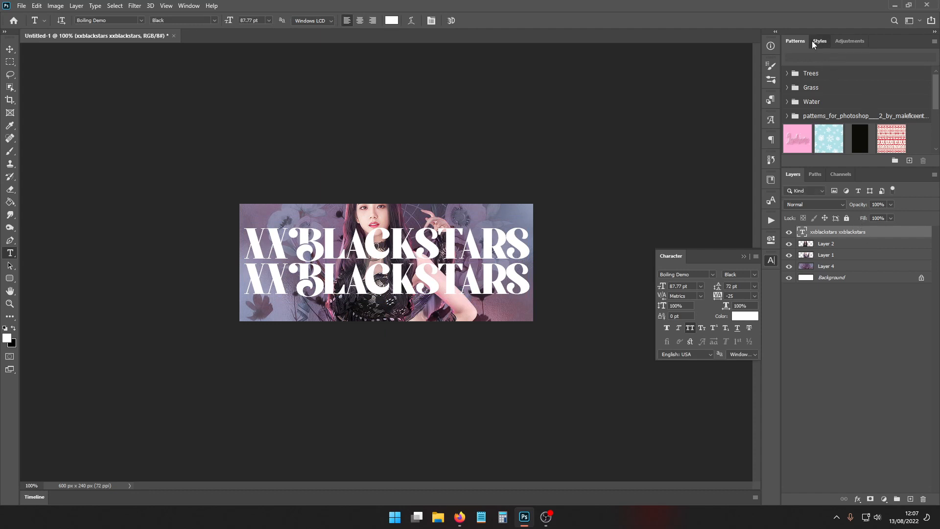
- Apply a transparent white-outline layer style to the title and move its layer below Layer 1, directly above Layer 4
{"action": "left_click", "coordinate": [819, 41]}
{"action": "left_click", "coordinate": [891, 150]}
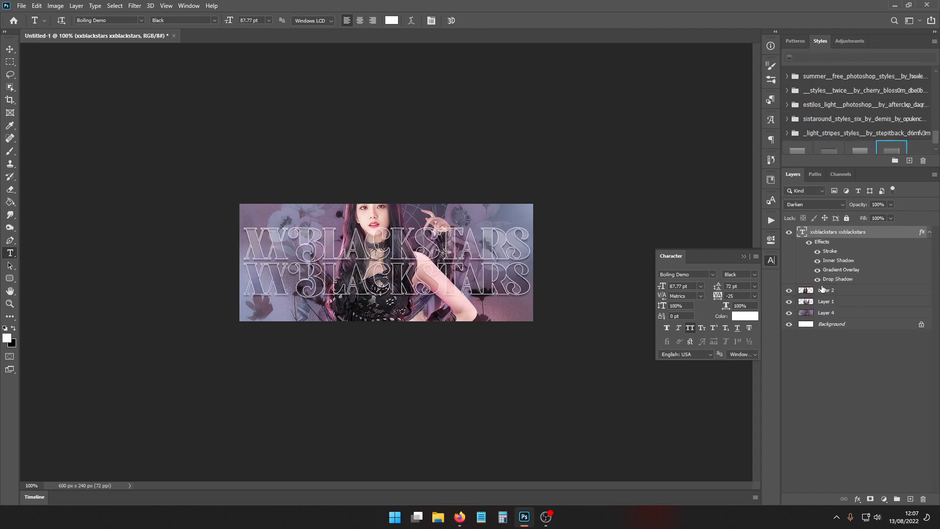
{"action": "left_click_drag", "start_coordinate": [849, 233], "coordinate": [842, 312]}
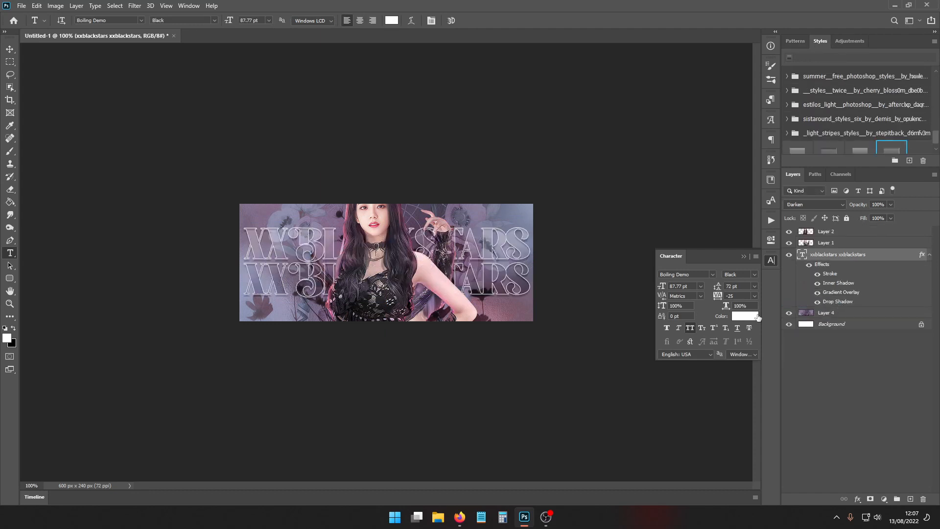
{"action": "left_click", "coordinate": [732, 254]}
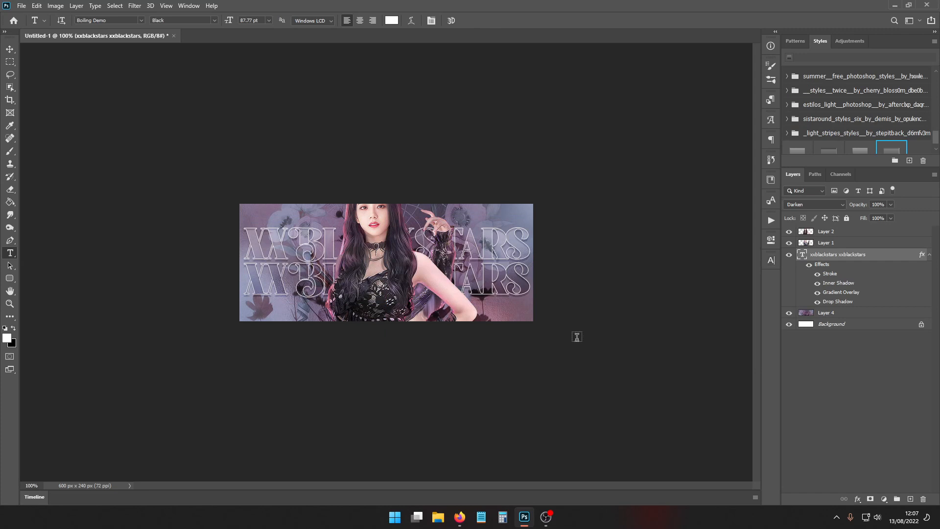
- Open the timeline and merge the title, Layer 4 and Background into one layer, keeping Layer 1 and Layer 2 separate and visible
{"action": "left_click", "coordinate": [35, 497]}
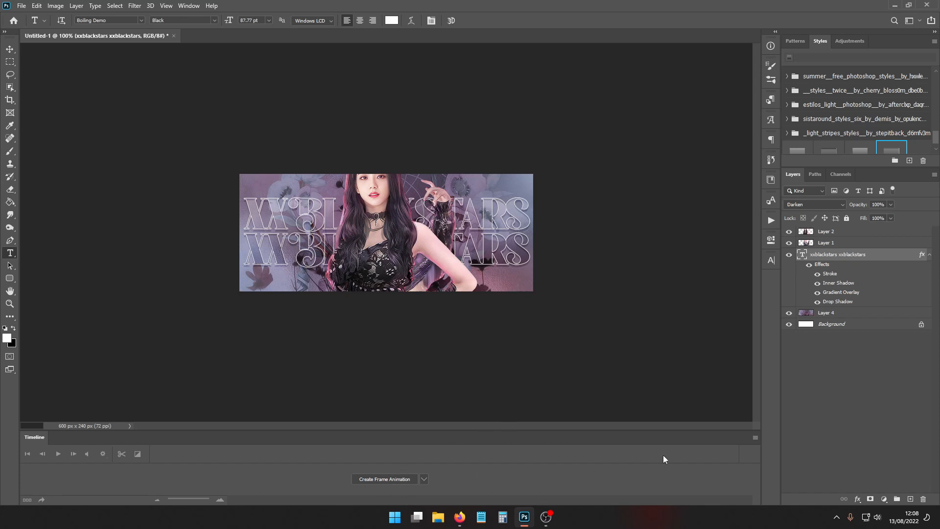
{"action": "left_click", "coordinate": [755, 438]}
{"action": "left_click", "coordinate": [875, 265]}
{"action": "right_click", "coordinate": [842, 327]}
{"action": "left_click", "coordinate": [869, 413]}
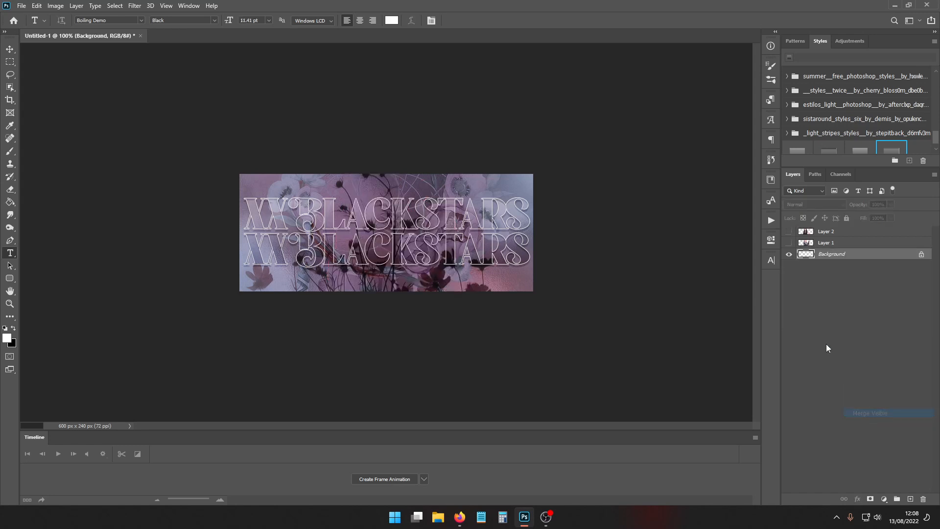
{"action": "left_click", "coordinate": [789, 231]}
{"action": "left_click", "coordinate": [789, 243]}
- Duplicate Layer 1 twice and Layer 2 twice
{"action": "left_click", "coordinate": [839, 243]}
{"action": "key", "text": "ctrl+j"}
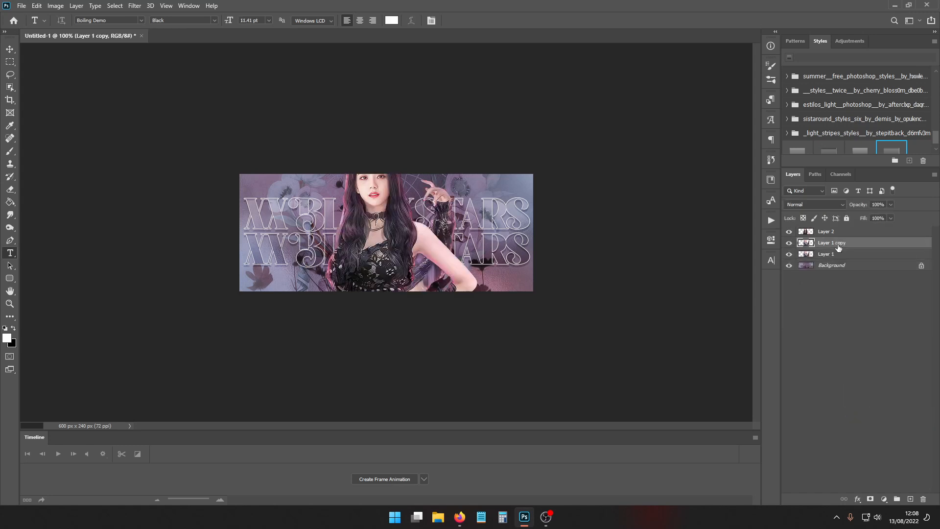
{"action": "key", "text": "ctrl+j"}
{"action": "left_click", "coordinate": [836, 235]}
{"action": "key", "text": "ctrl+j"}
{"action": "key", "text": "ctrl+j"}
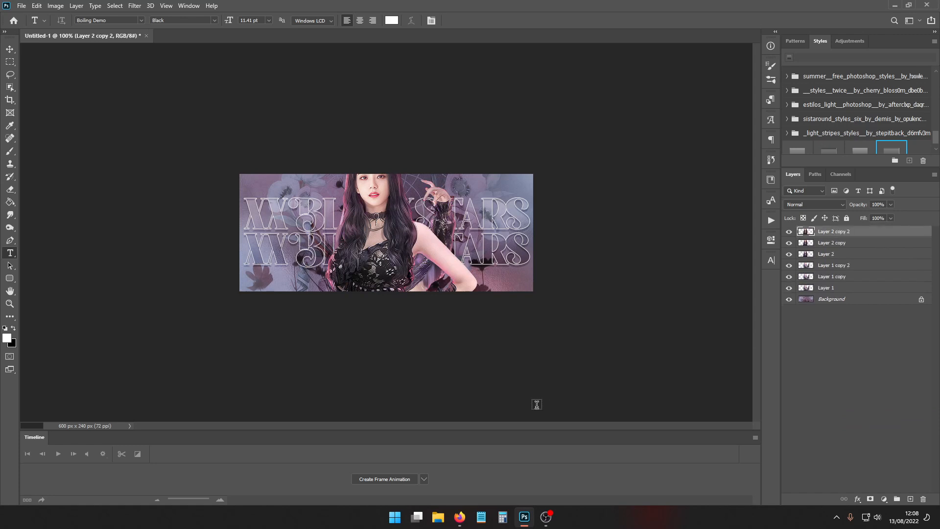
- Create a frame animation and make its frames from the layers
{"action": "left_click", "coordinate": [382, 479]}
{"action": "left_click", "coordinate": [755, 450]}
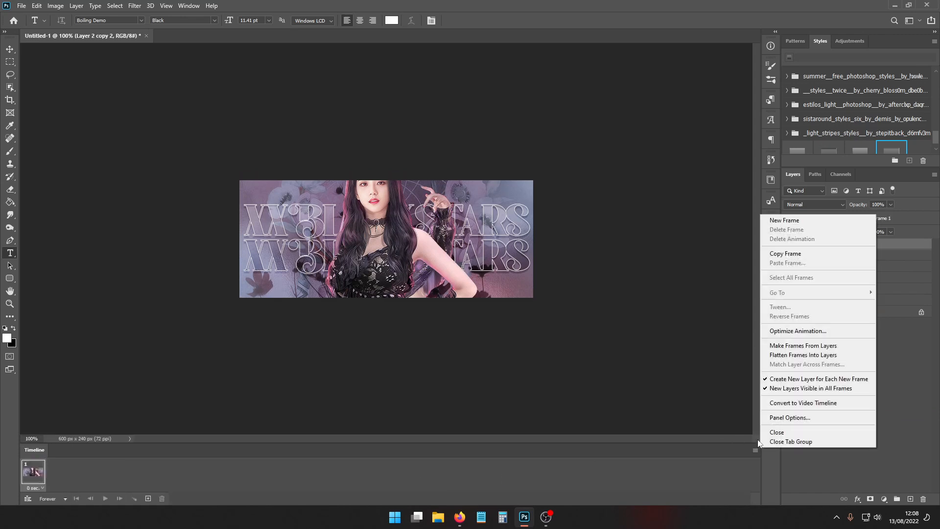
{"action": "left_click", "coordinate": [786, 345]}
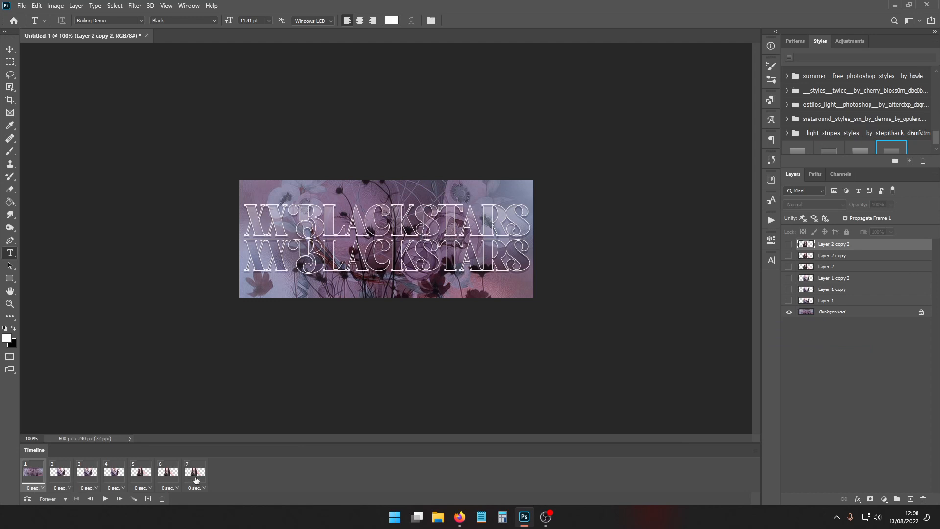
- Delete the background-only first frame, make the Background layer visible in all remaining frames, and preview the animation
{"action": "left_click", "coordinate": [163, 498]}
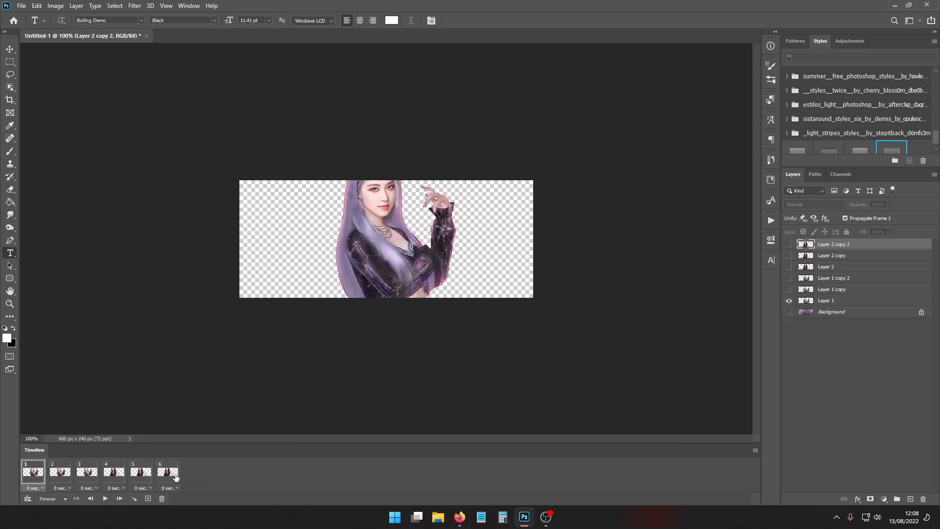
{"action": "left_click", "coordinate": [788, 313]}
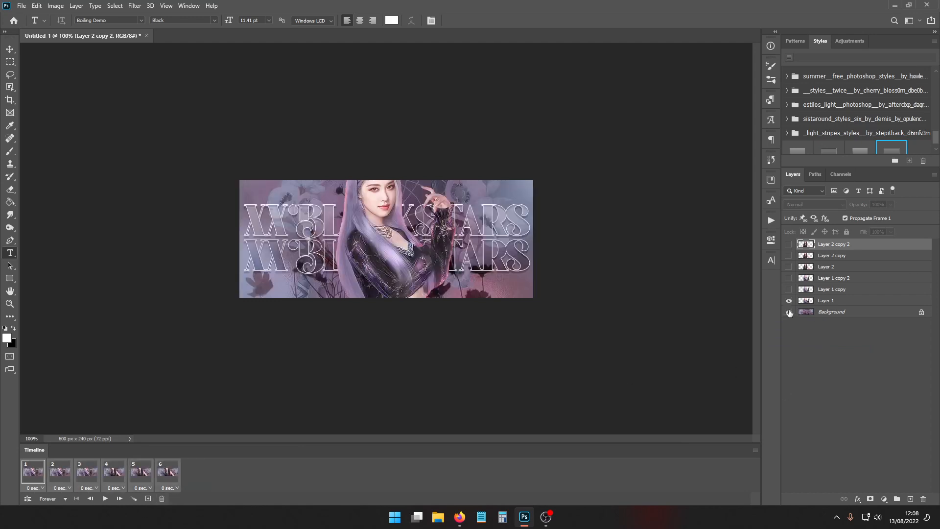
{"action": "left_click", "coordinate": [105, 499]}
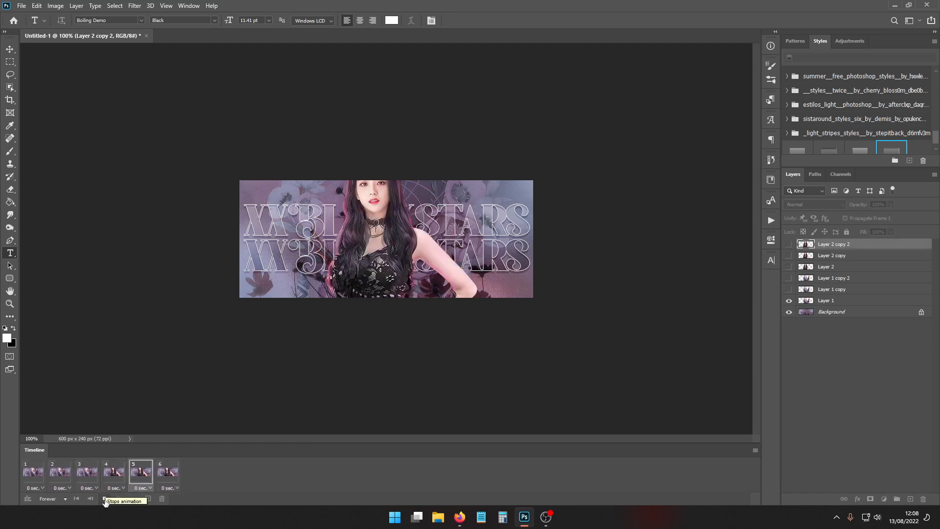
{"action": "left_click", "coordinate": [104, 500]}
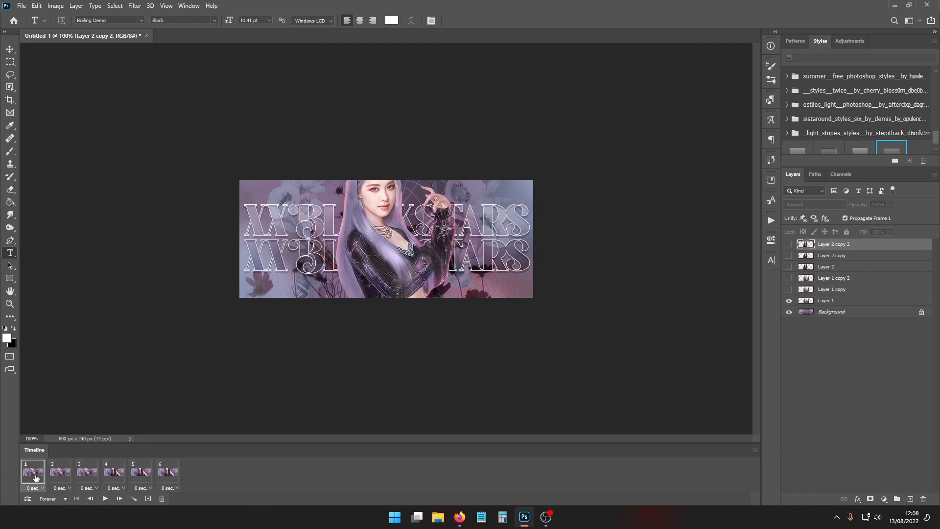
- Apply a Motion Blur with a distance of 20 pixels to Layer 1 copy in frame 2
{"action": "left_click", "coordinate": [64, 472]}
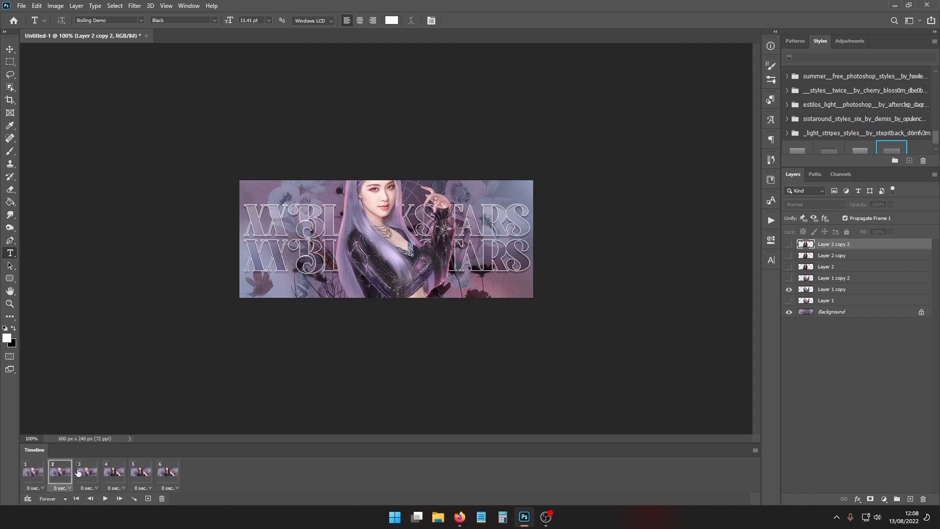
{"action": "left_click", "coordinate": [844, 291]}
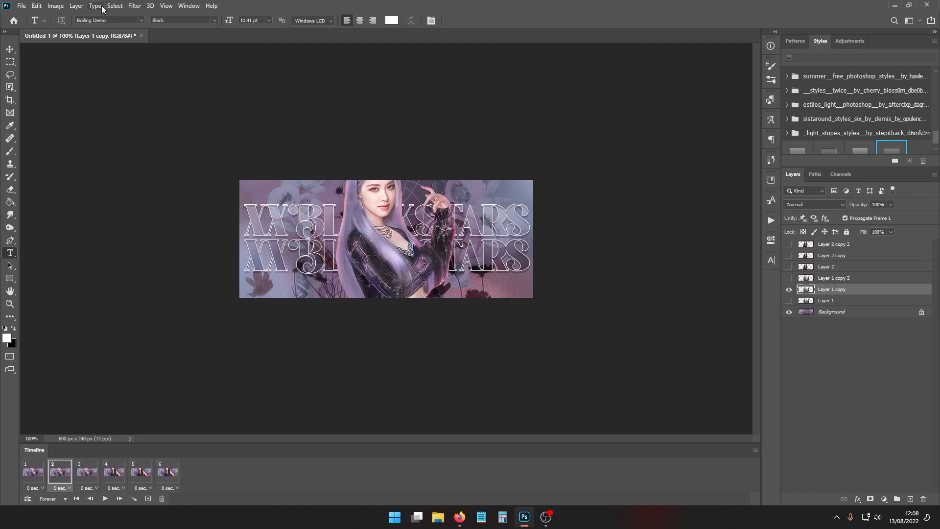
{"action": "left_click", "coordinate": [135, 5]}
{"action": "mouse_move", "coordinate": [158, 115]}
{"action": "left_click", "coordinate": [279, 171]}
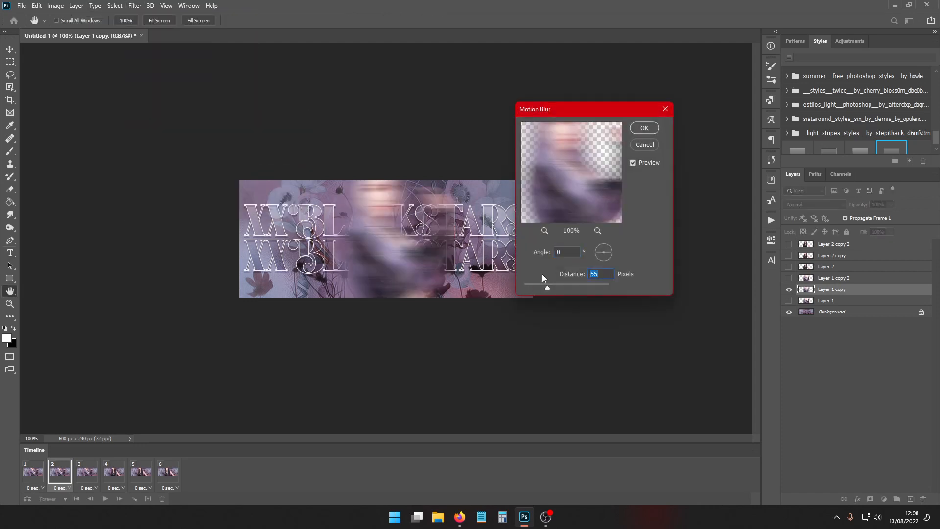
{"action": "type", "text": "20"}
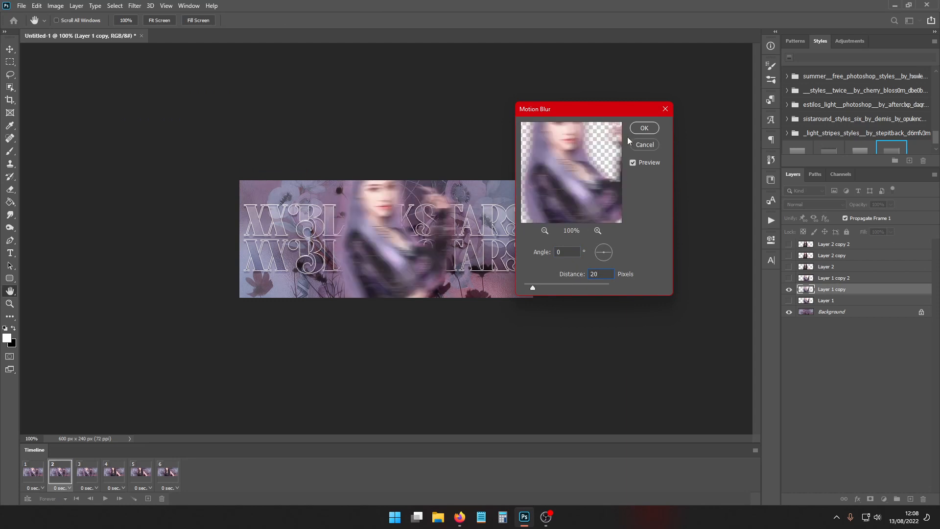
{"action": "left_click", "coordinate": [643, 129]}
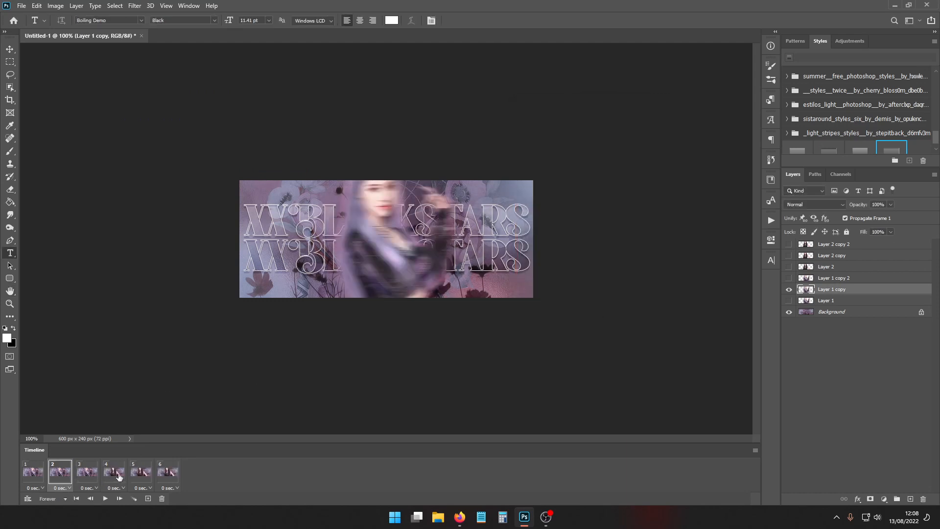
- Reapply the same 20-pixel Motion Blur to Layer 2 copy in frame 5
{"action": "left_click", "coordinate": [141, 473]}
{"action": "left_click", "coordinate": [841, 257]}
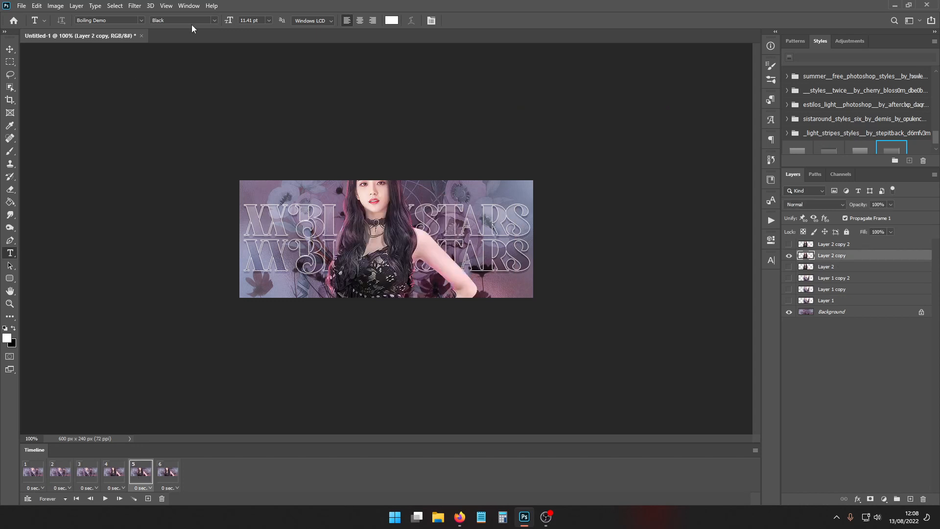
{"action": "left_click", "coordinate": [135, 6]}
{"action": "left_click", "coordinate": [143, 17]}
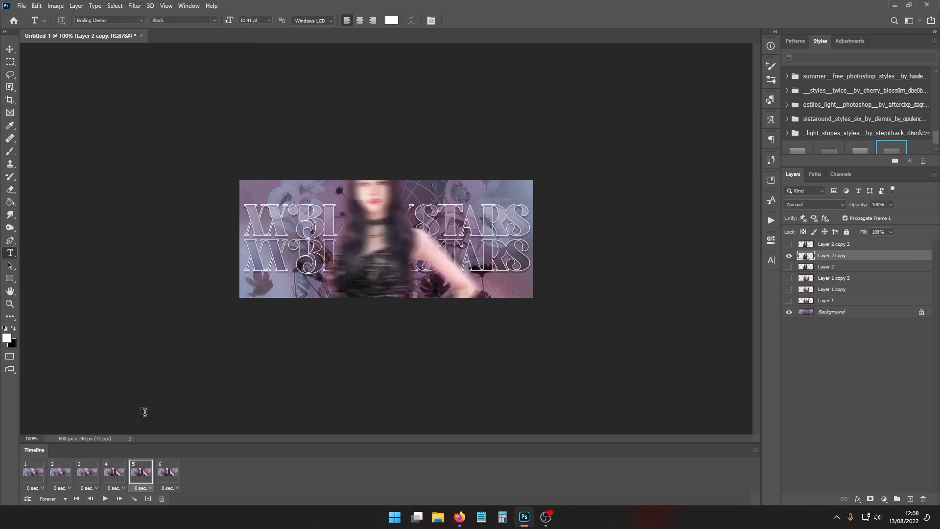
- Apply a Motion Blur with a distance of 60 pixels to Layer 1 copy 2 in frame 3
{"action": "left_click", "coordinate": [77, 473]}
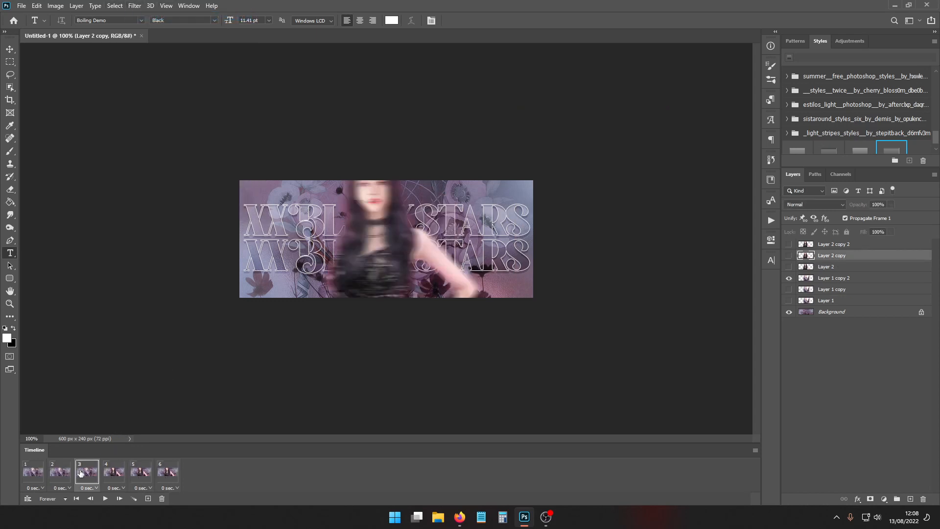
{"action": "left_click", "coordinate": [828, 280]}
{"action": "left_click", "coordinate": [135, 5]}
{"action": "mouse_move", "coordinate": [174, 116]}
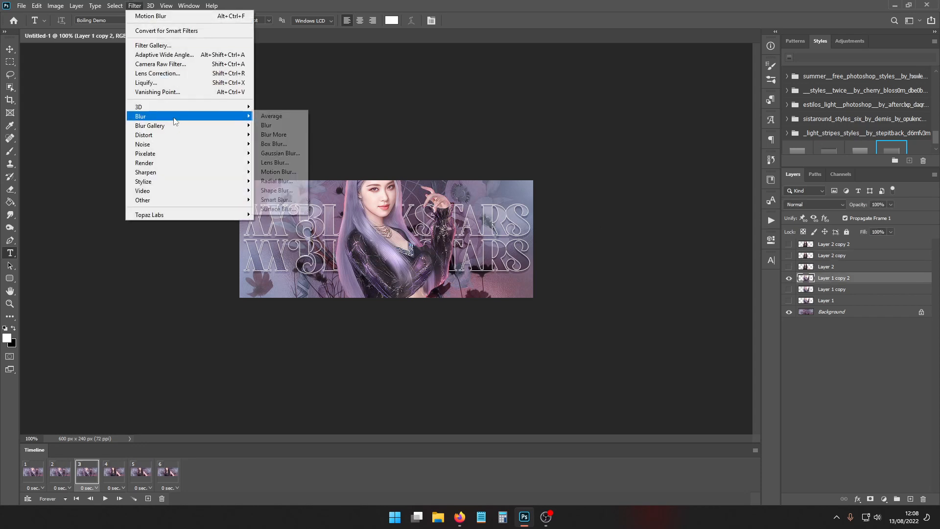
{"action": "left_click", "coordinate": [298, 172]}
{"action": "type", "text": "6"}
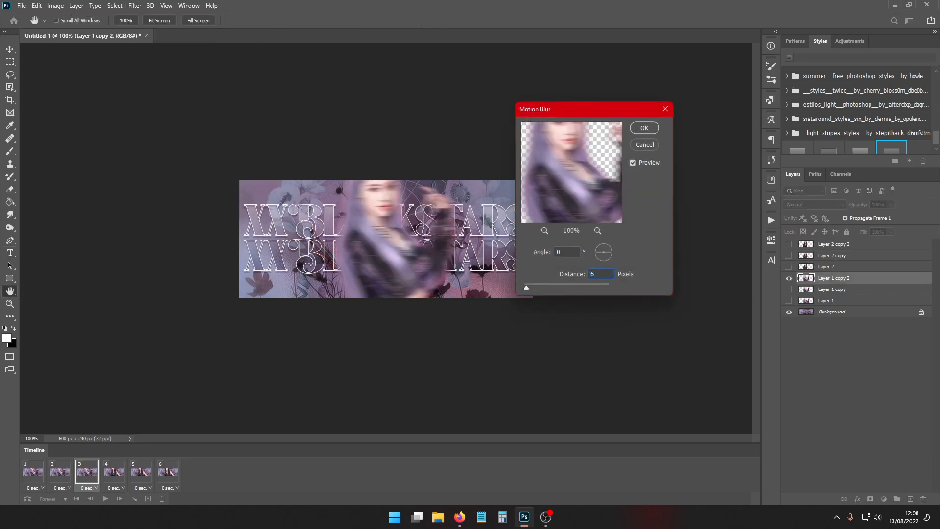
{"action": "type", "text": "0"}
{"action": "left_click", "coordinate": [653, 133]}
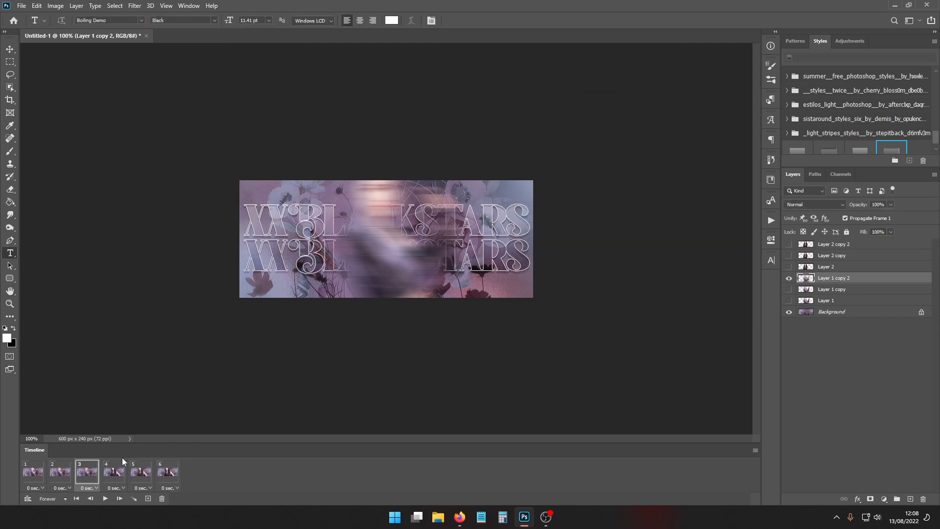
- Reapply the 60-pixel Motion Blur to Layer 2 in frame 4 and preview the animation
{"action": "left_click", "coordinate": [116, 480]}
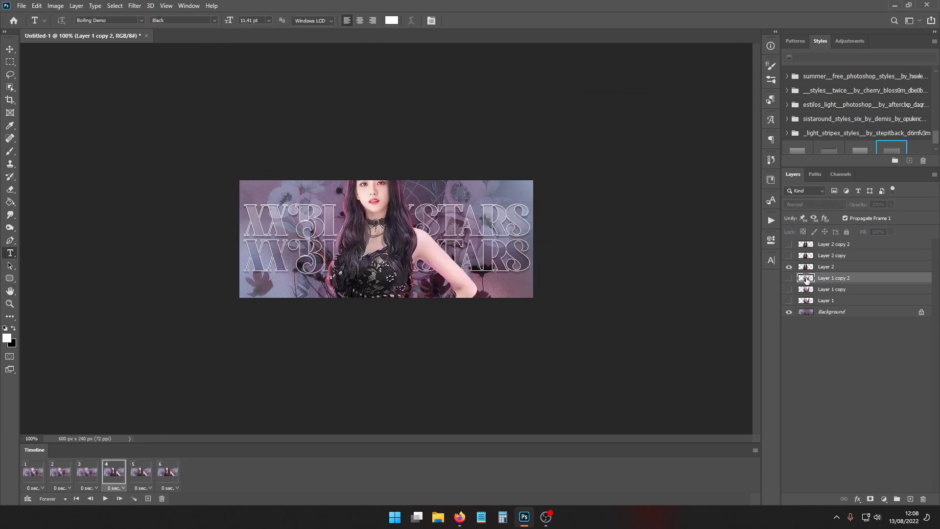
{"action": "left_click", "coordinate": [825, 266]}
{"action": "left_click", "coordinate": [134, 5]}
{"action": "left_click", "coordinate": [147, 16]}
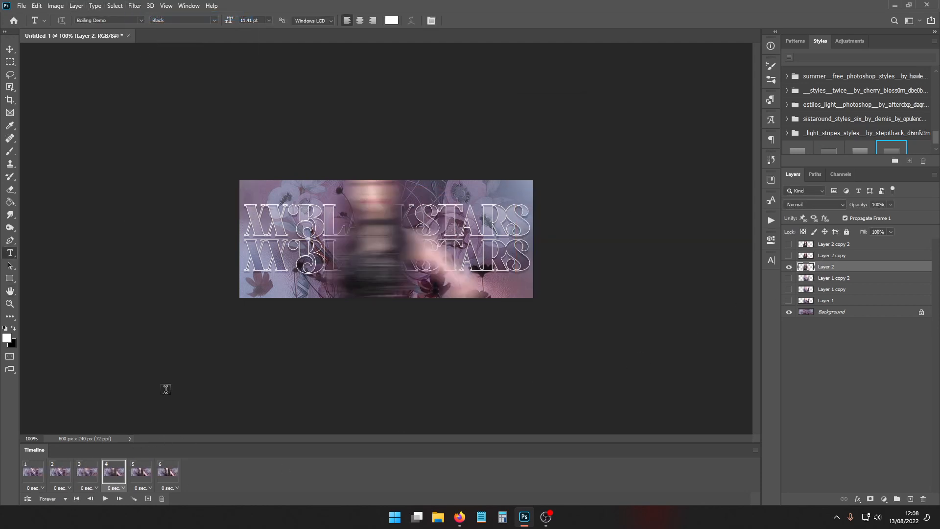
{"action": "left_click", "coordinate": [105, 499]}
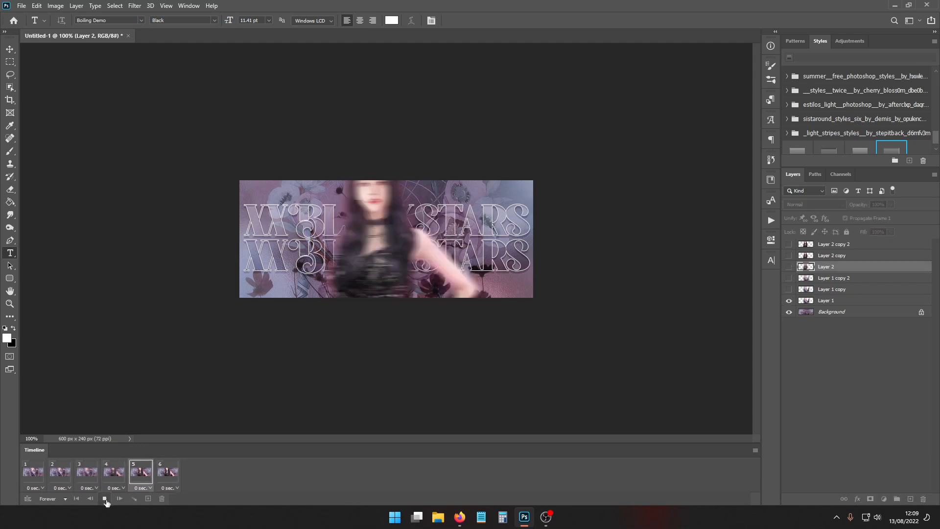
{"action": "left_click", "coordinate": [105, 498]}
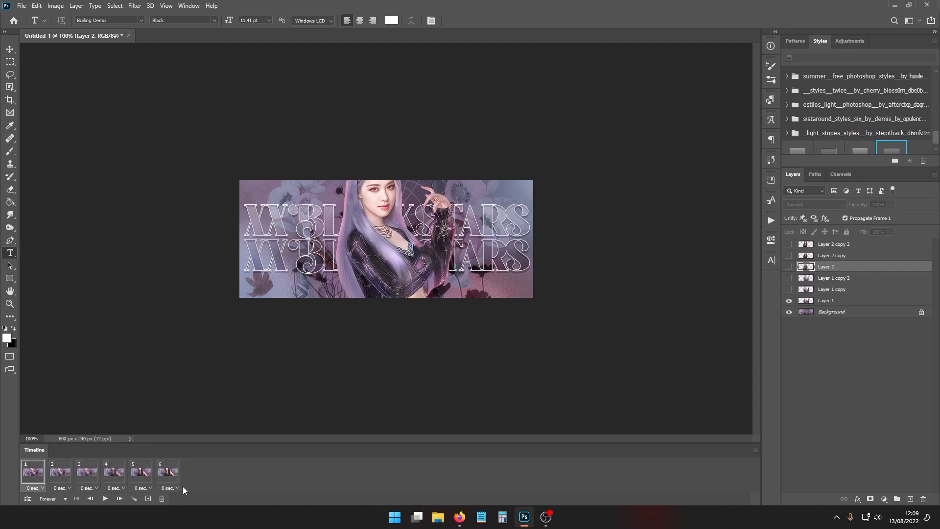
- Set the delay of frames 1 and 6 to a custom 0.25 seconds
{"action": "left_click", "coordinate": [169, 488]}
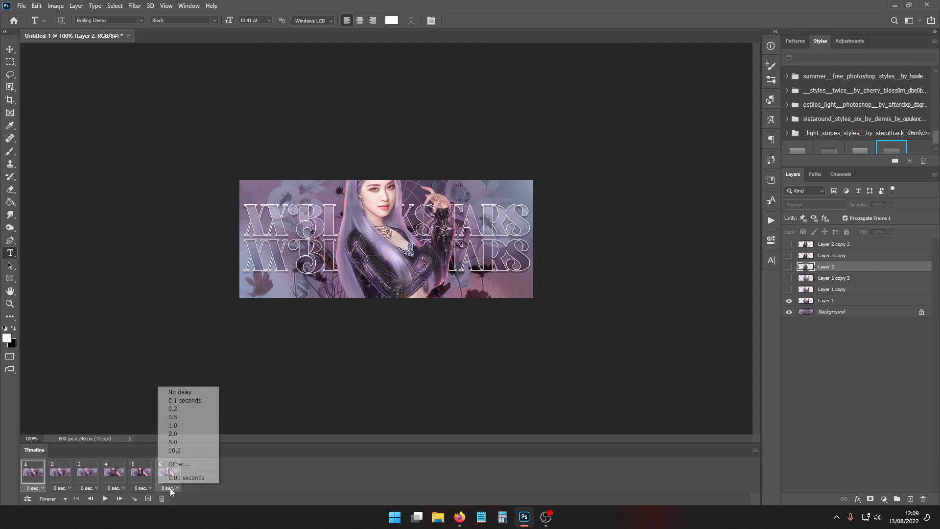
{"action": "left_click", "coordinate": [189, 465]}
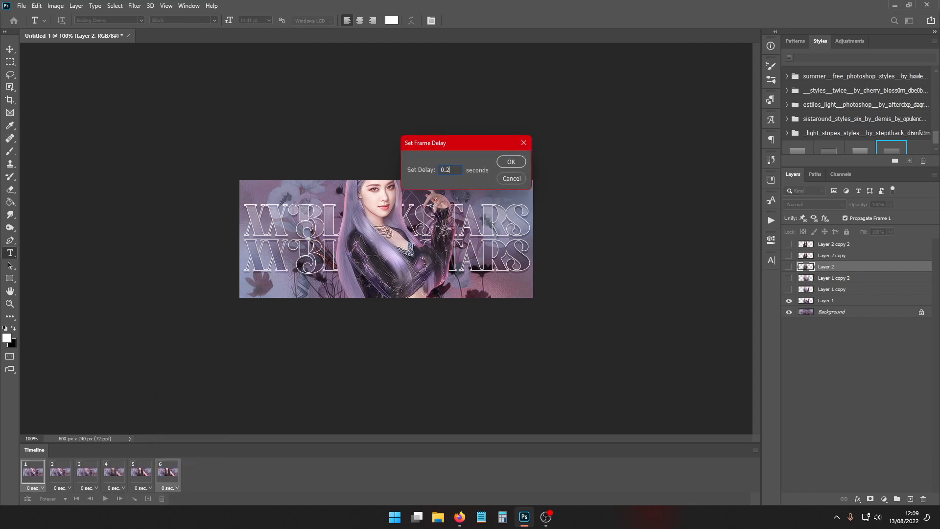
{"action": "type", "text": "0.25"}
{"action": "key", "text": "Return"}
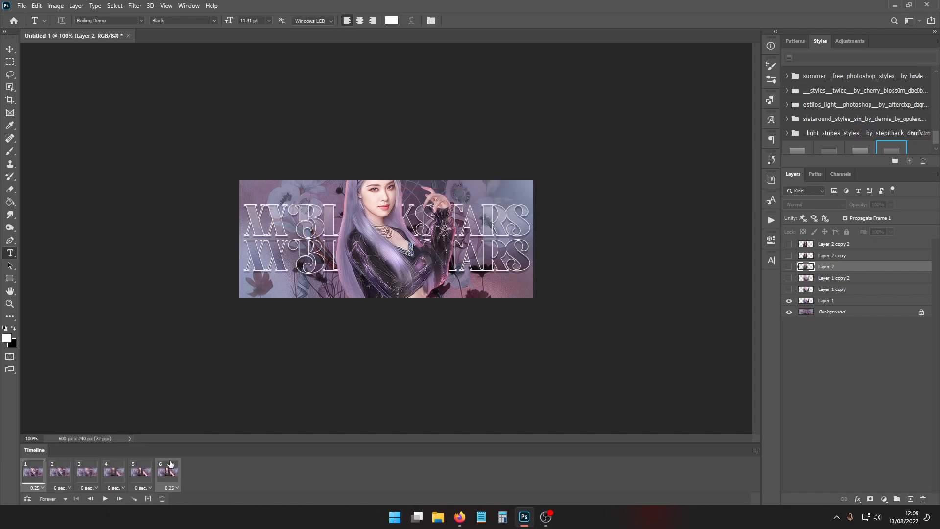
- Set the delay of frames 2 to 5 to a custom 0.13 seconds and preview the animation
{"action": "left_click", "coordinate": [55, 475]}
{"action": "left_click", "coordinate": [138, 488]}
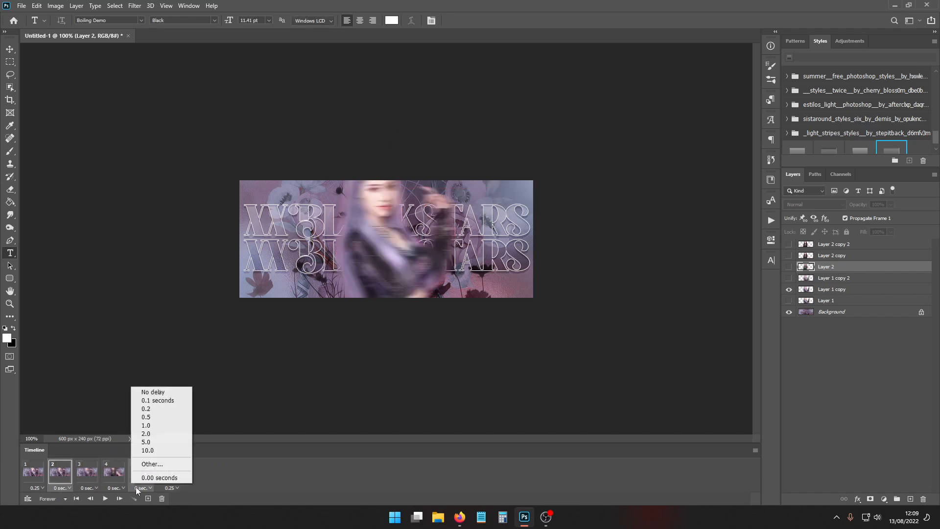
{"action": "left_click", "coordinate": [83, 474]}
{"action": "left_click", "coordinate": [141, 488]}
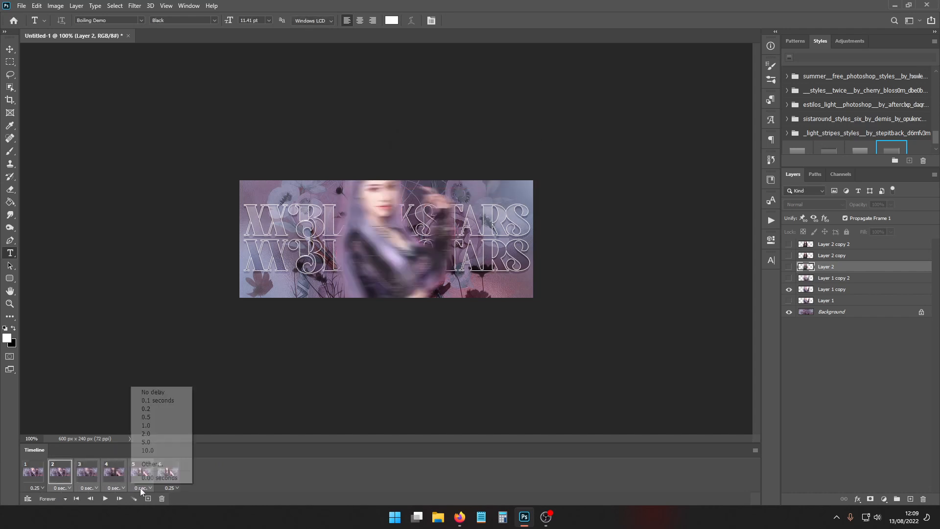
{"action": "left_click", "coordinate": [157, 464]}
{"action": "key", "text": "Return"}
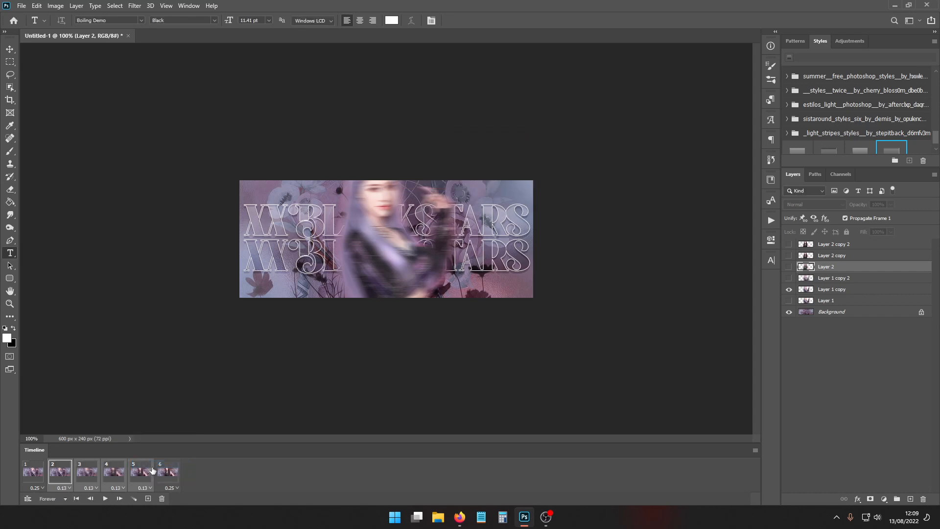
{"action": "left_click", "coordinate": [104, 499]}
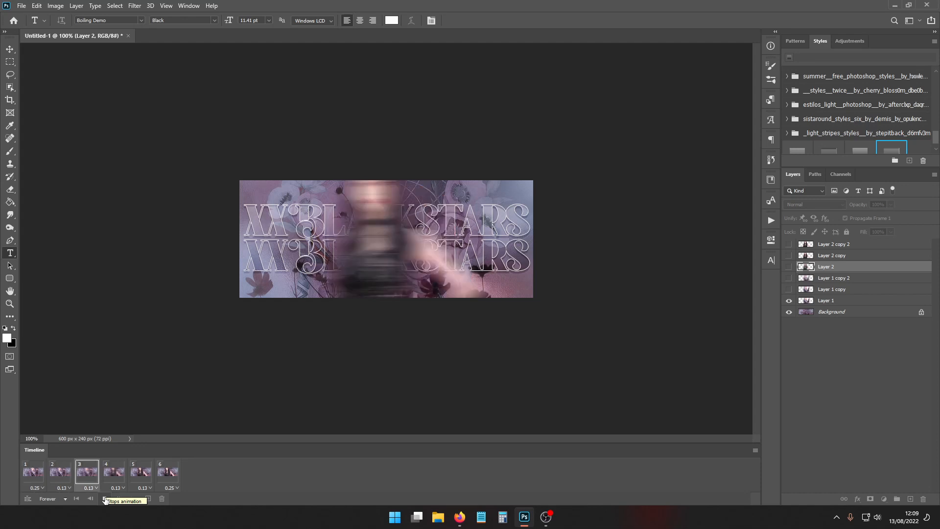
{"action": "left_click", "coordinate": [105, 499]}
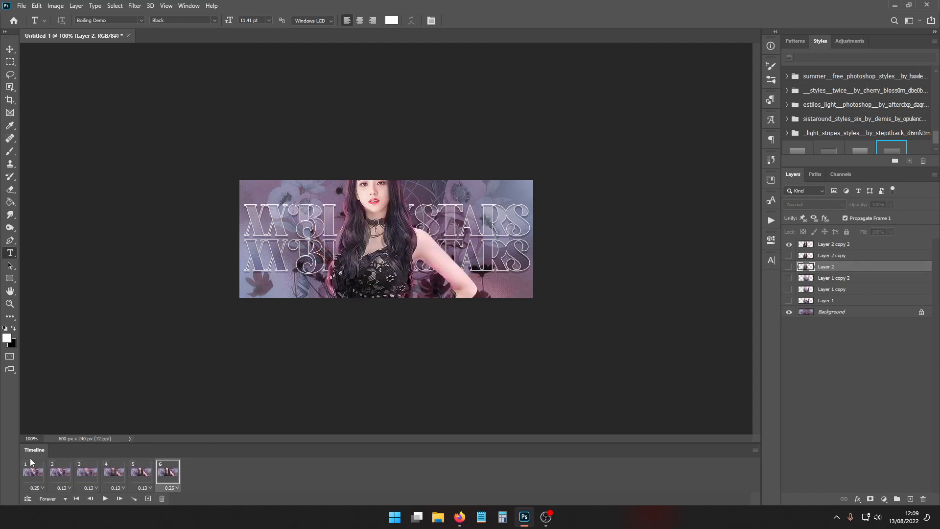
{"action": "left_click", "coordinate": [45, 472]}
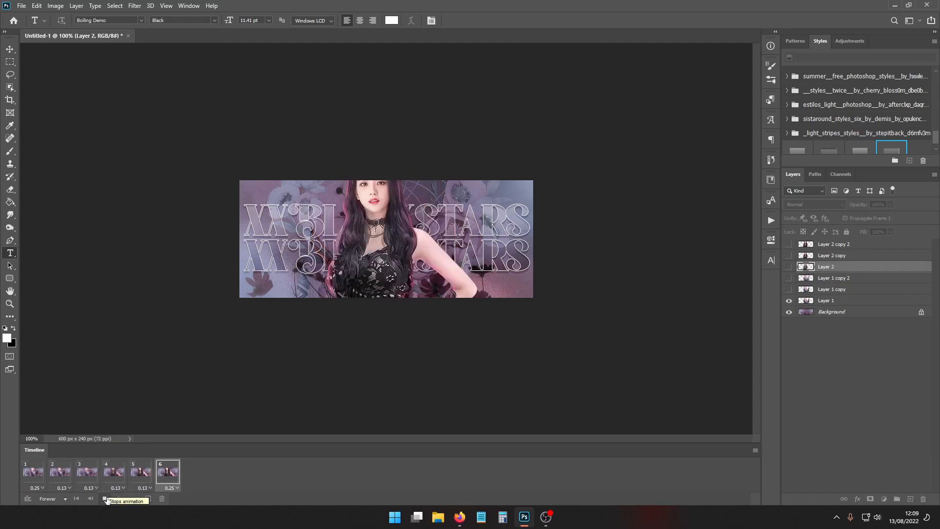
{"action": "left_click", "coordinate": [105, 499]}
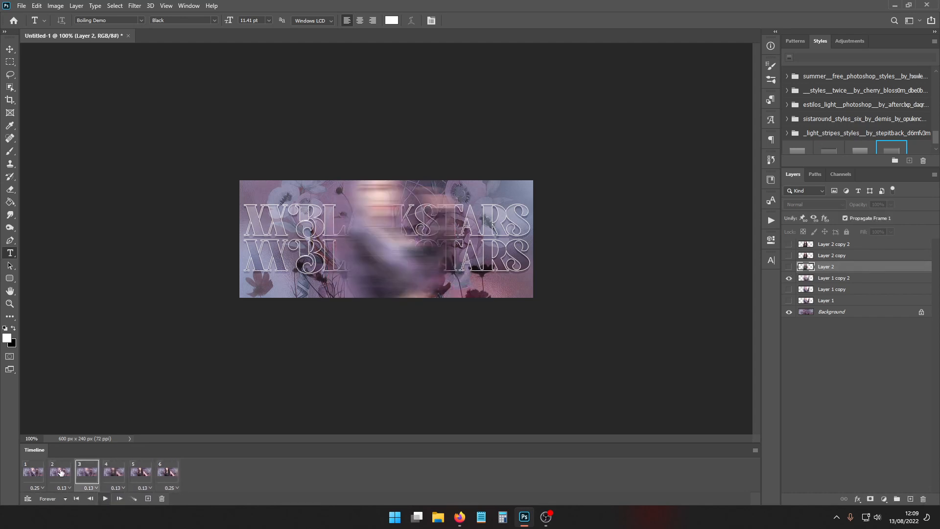
- Open negan.psd from the D: drive folder Editing > PSDs > mine > premium > uploaded
{"action": "left_click", "coordinate": [20, 5]}
{"action": "left_click", "coordinate": [37, 26]}
{"action": "scroll", "coordinate": [201, 274], "scroll_direction": "down", "scroll_amount": 1}
{"action": "left_click", "coordinate": [204, 344]}
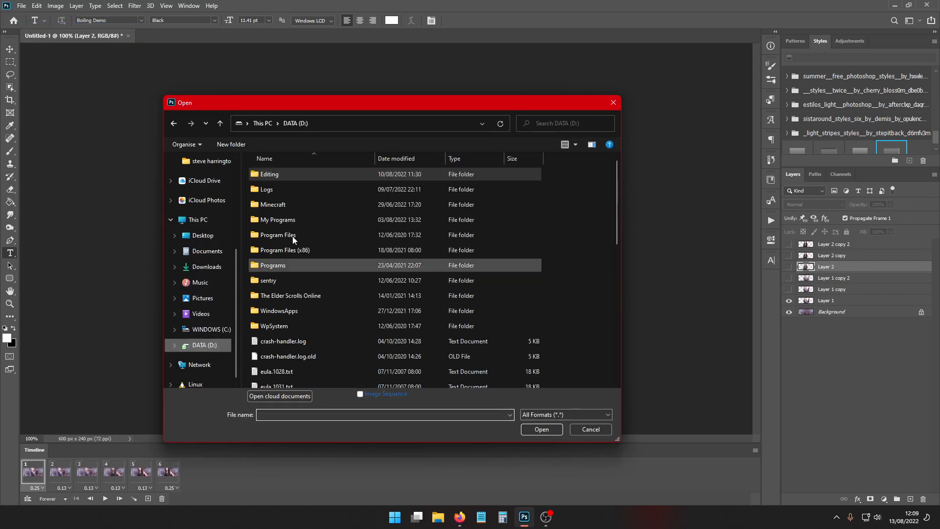
{"action": "double_click", "coordinate": [297, 175]}
{"action": "double_click", "coordinate": [586, 181]}
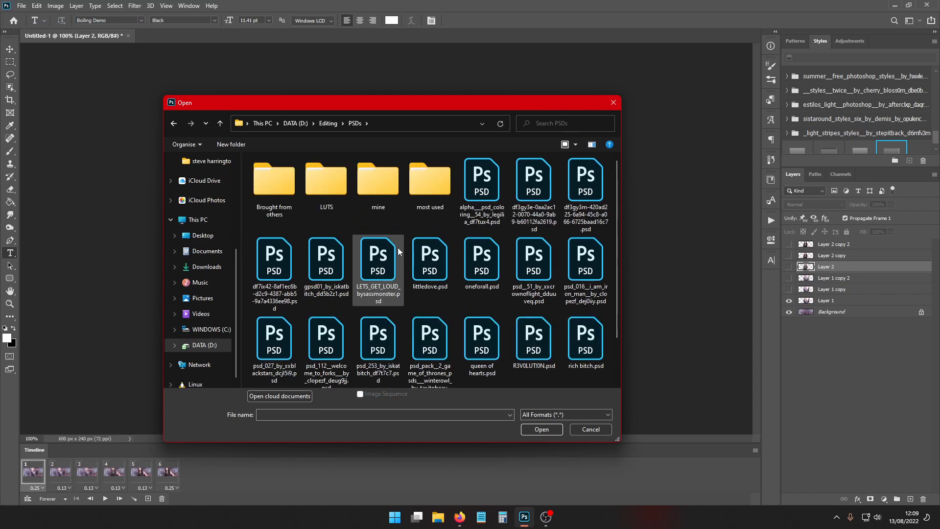
{"action": "double_click", "coordinate": [431, 186]}
{"action": "key", "text": "alt+Left"}
{"action": "double_click", "coordinate": [386, 178]}
{"action": "double_click", "coordinate": [325, 196]}
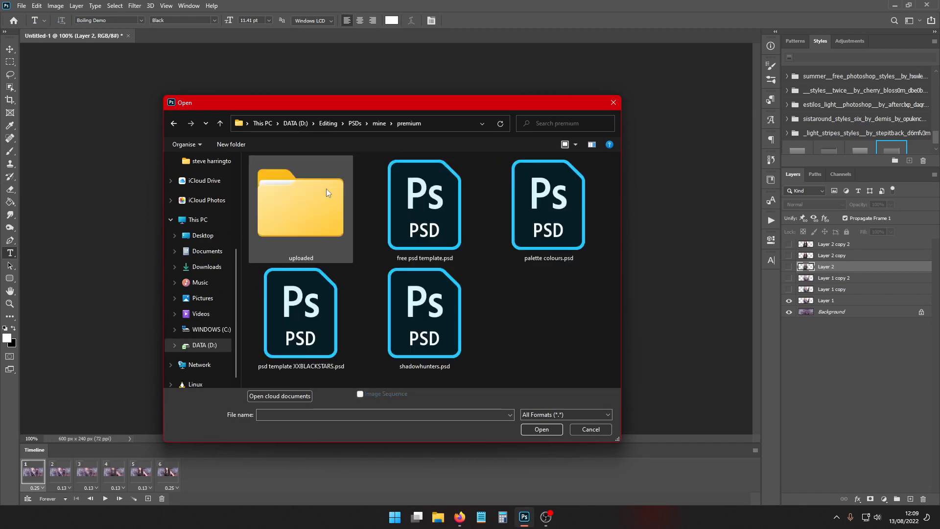
{"action": "double_click", "coordinate": [326, 194]}
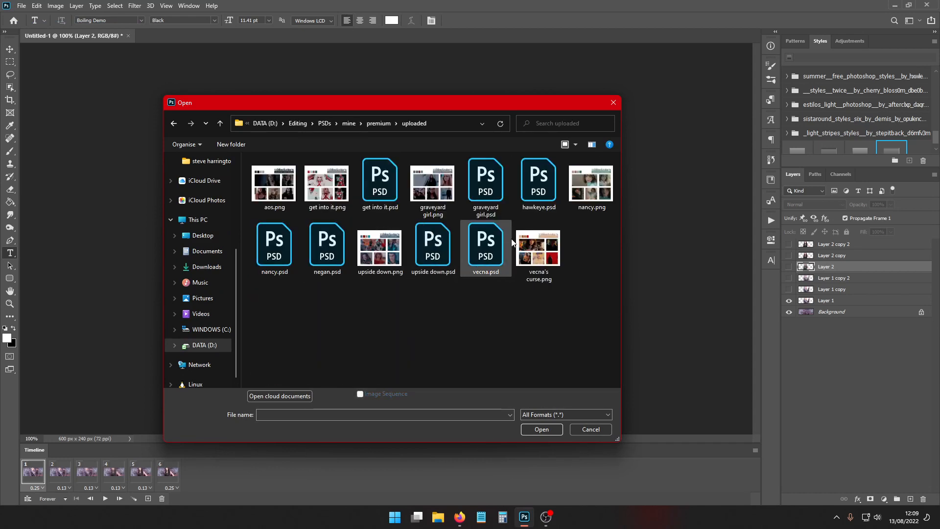
{"action": "left_click", "coordinate": [290, 248]}
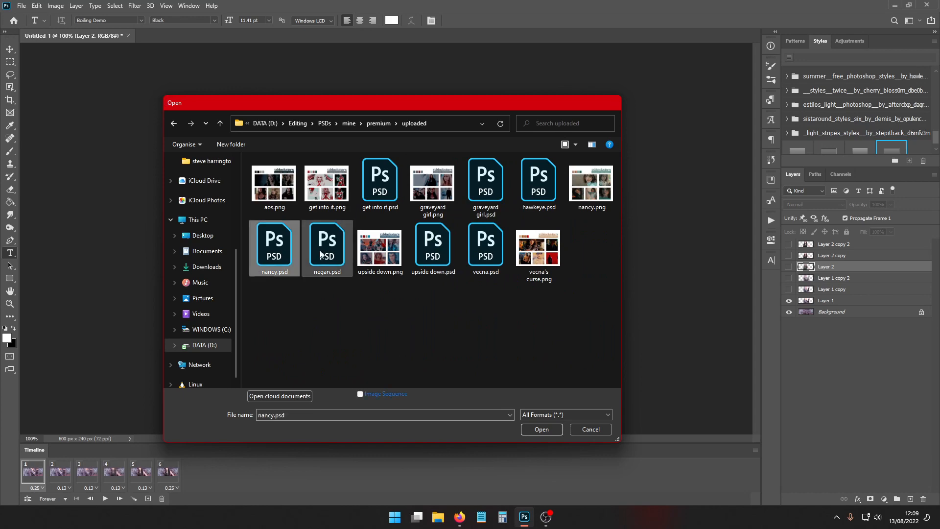
{"action": "double_click", "coordinate": [324, 247]}
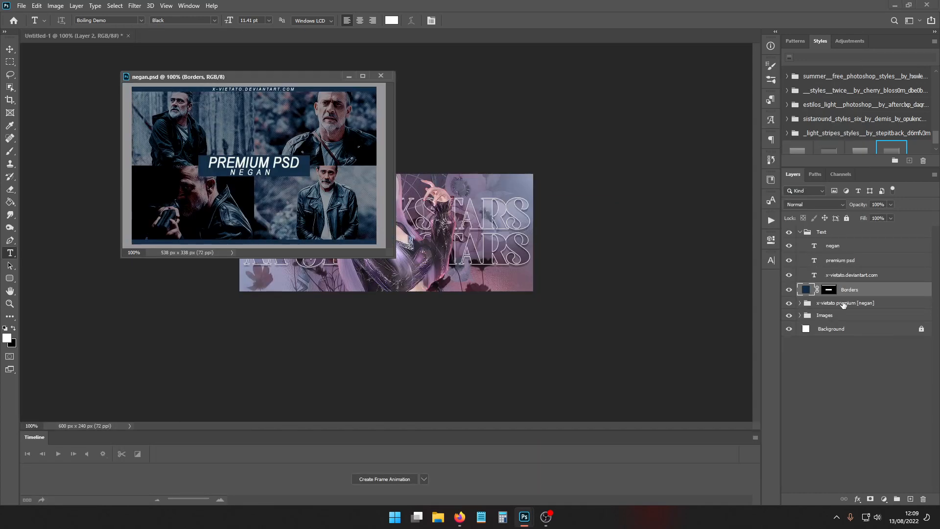
- Copy the x-vietato premium [negan] colouring group from negan.psd into the banner document and close negan.psd
{"action": "left_click_drag", "start_coordinate": [843, 305], "coordinate": [514, 235]}
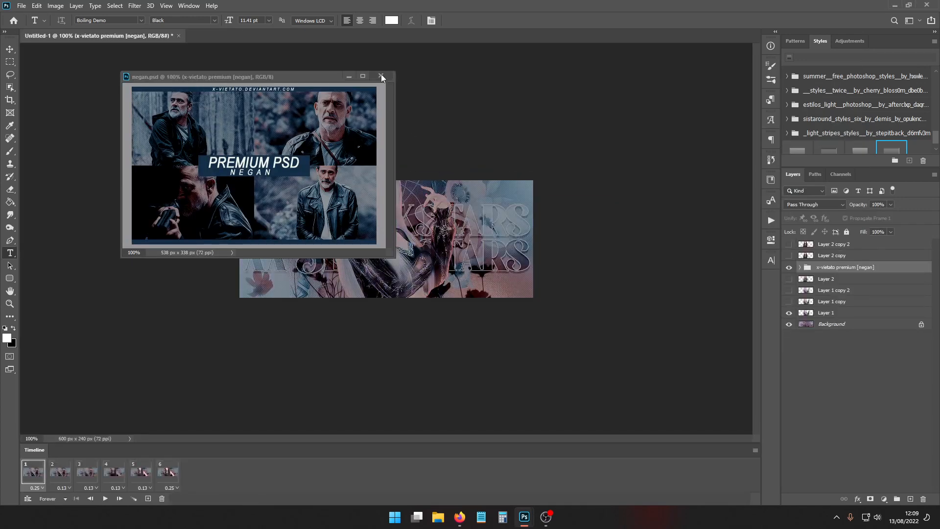
{"action": "left_click", "coordinate": [381, 76]}
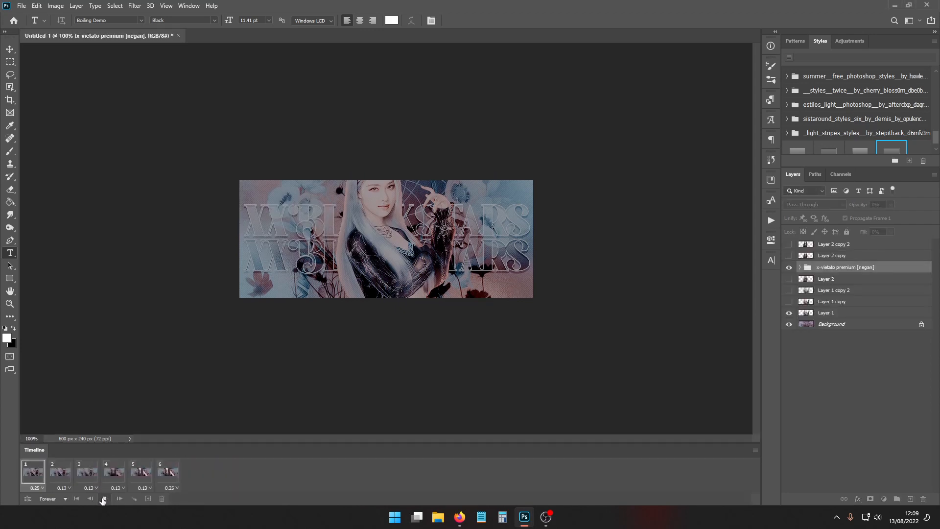
{"action": "left_click", "coordinate": [103, 498]}
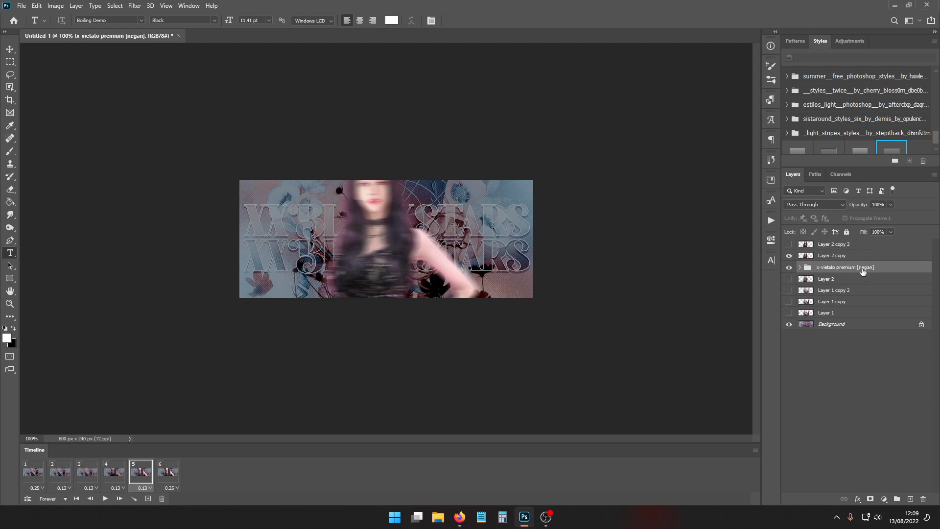
- Move the x-vietato premium [negan] group above all other layers and replay the animation from the first frame
{"action": "left_click_drag", "start_coordinate": [863, 271], "coordinate": [862, 241]}
{"action": "left_click", "coordinate": [76, 499]}
{"action": "left_click", "coordinate": [104, 499]}
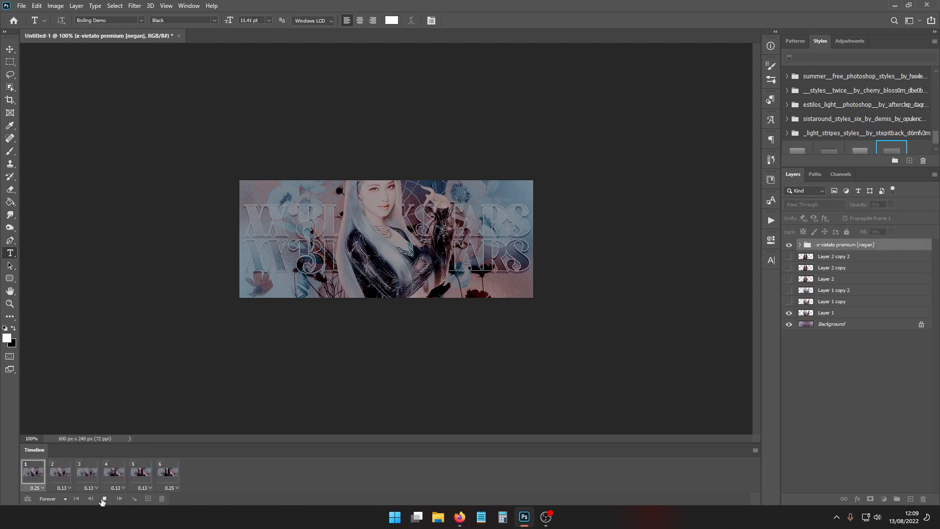